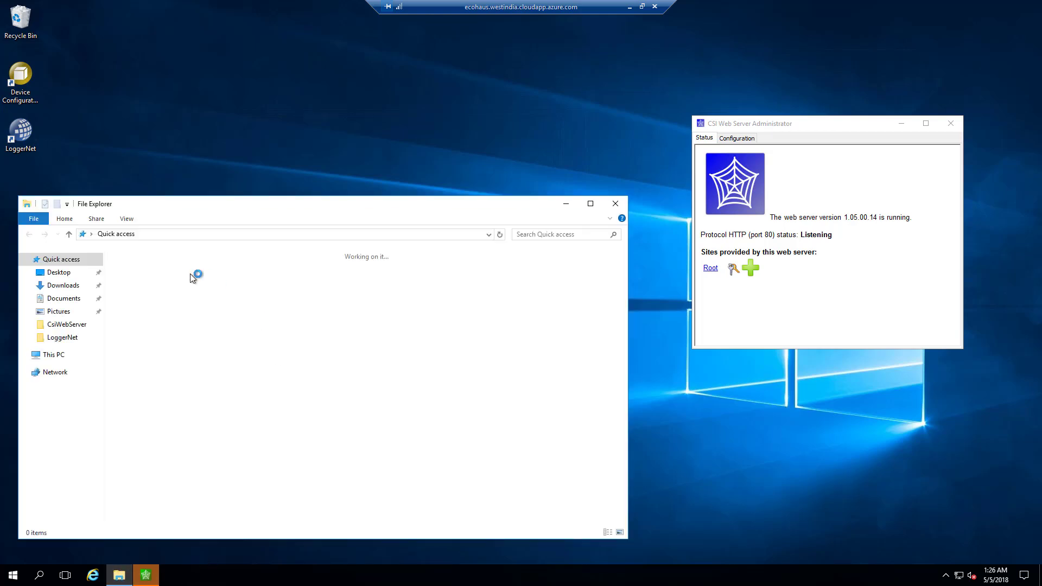
Delete index.html from Documents\Campbellsci\CsiWebServer and close the File Explorer window.
{"action": "left_click", "coordinate": [55, 299]}
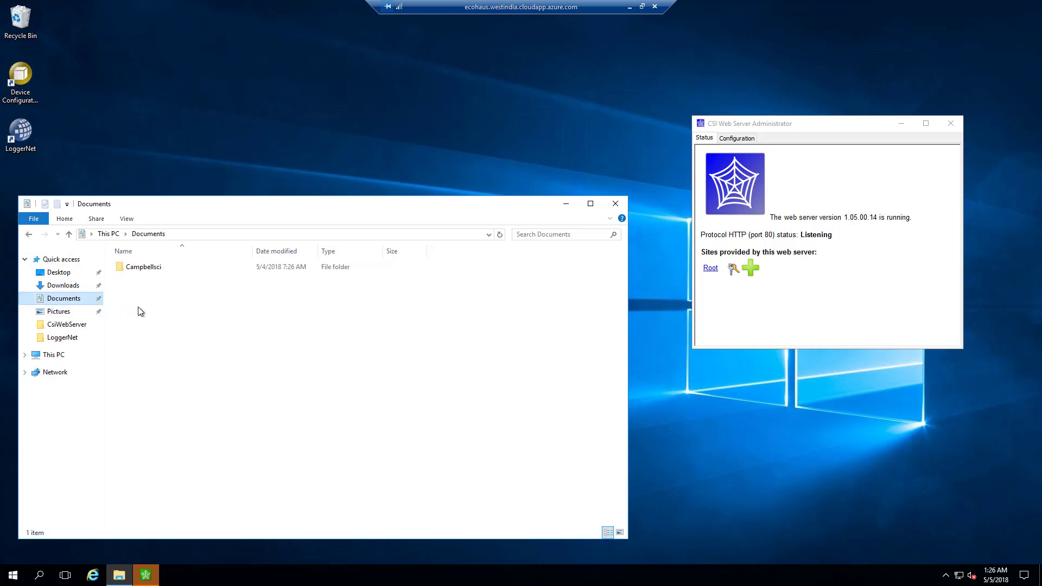
{"action": "double_click", "coordinate": [152, 266]}
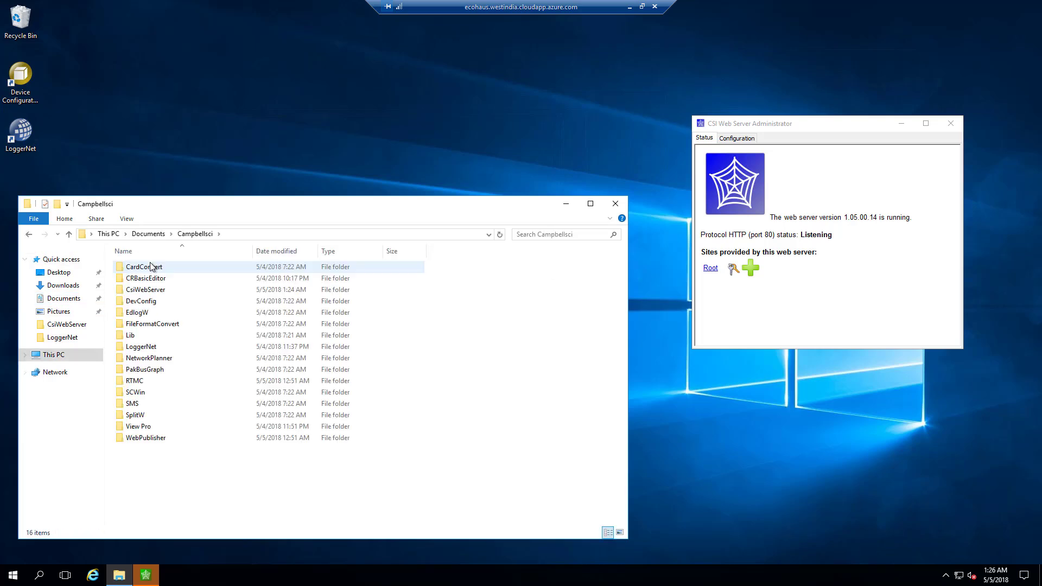
{"action": "left_click", "coordinate": [148, 292]}
{"action": "double_click", "coordinate": [148, 292]}
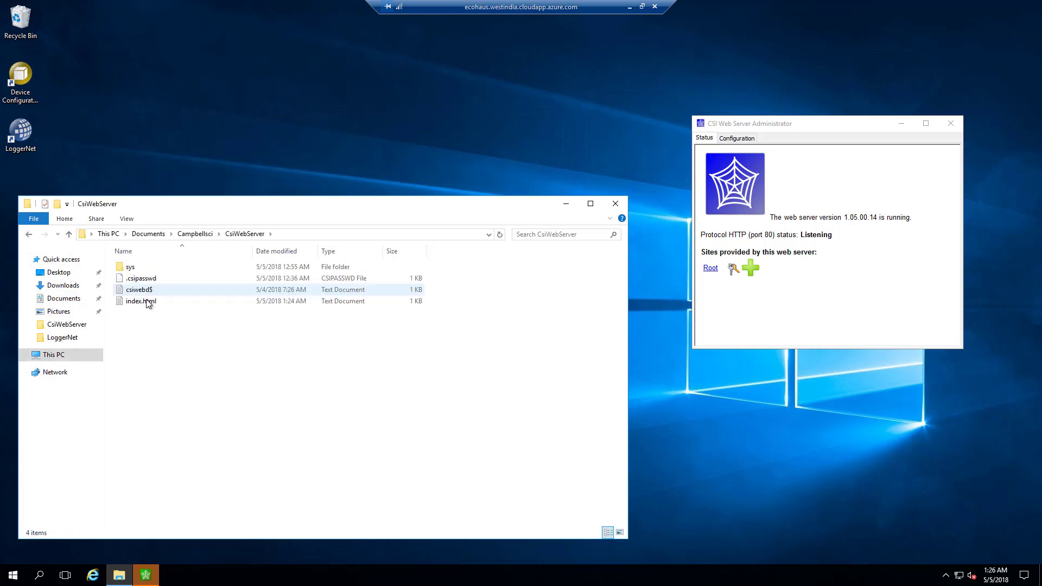
{"action": "left_click", "coordinate": [168, 299]}
{"action": "key", "text": "Delete"}
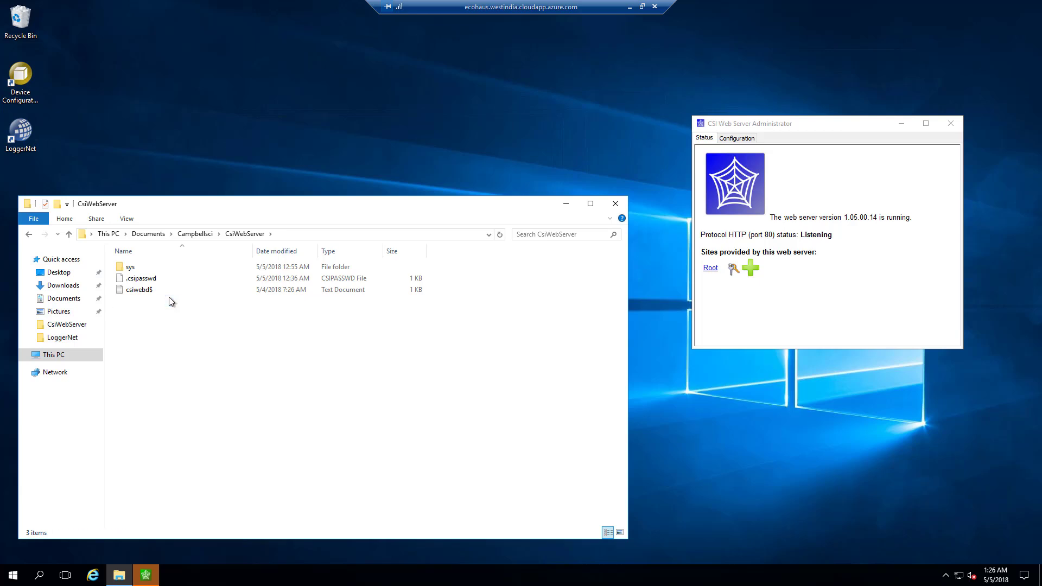
{"action": "left_click", "coordinate": [615, 204]}
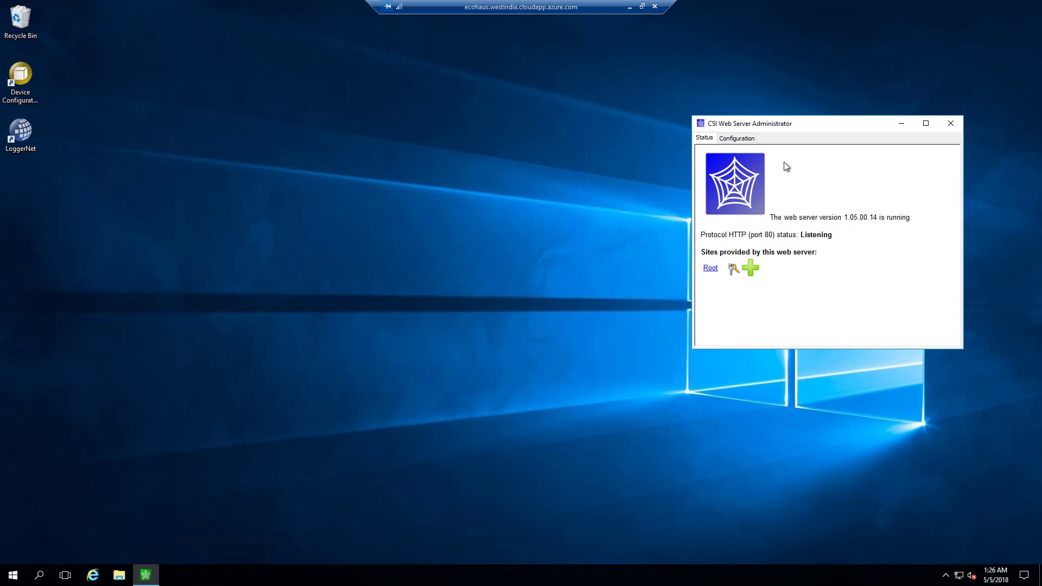
Check the HTTP Configuration tab, then open the Root site's .csipasswd File Editor.
{"action": "left_click", "coordinate": [738, 140]}
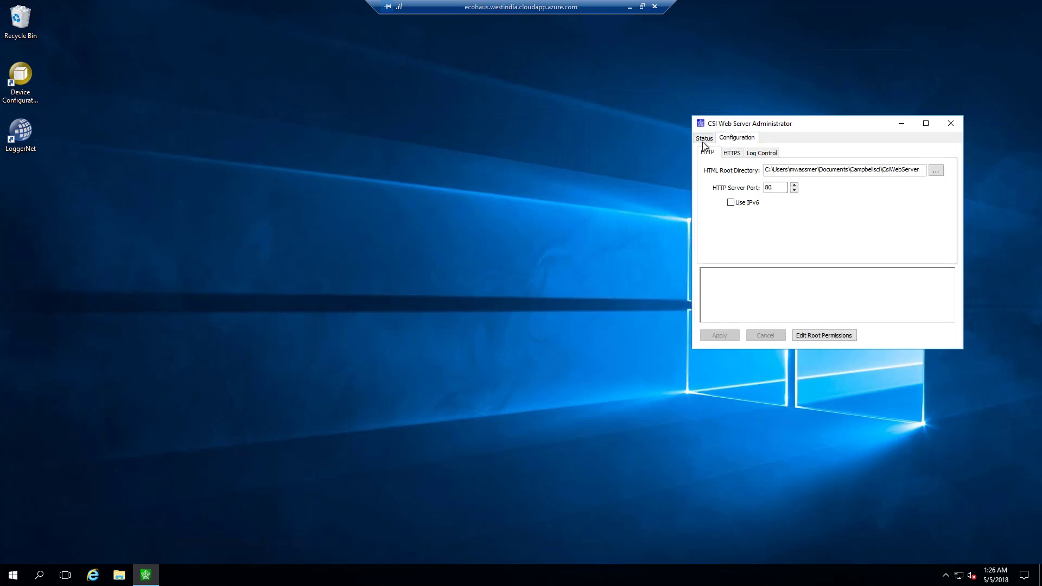
{"action": "left_click", "coordinate": [704, 139]}
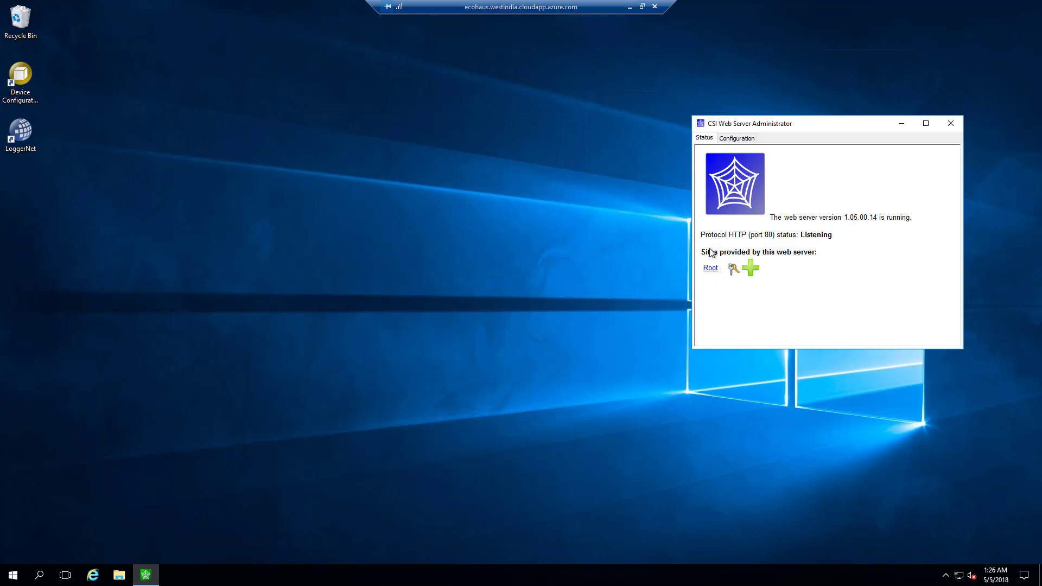
{"action": "left_click", "coordinate": [731, 270]}
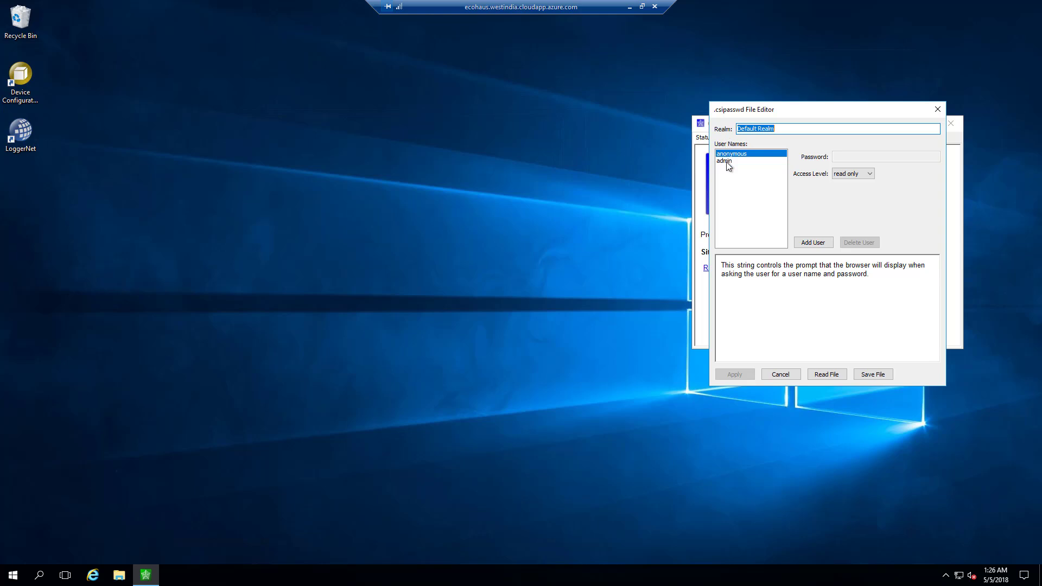
Review the anonymous and admin users, keeping admin's access level at all.
{"action": "left_click_drag", "start_coordinate": [742, 117], "coordinate": [517, 88]}
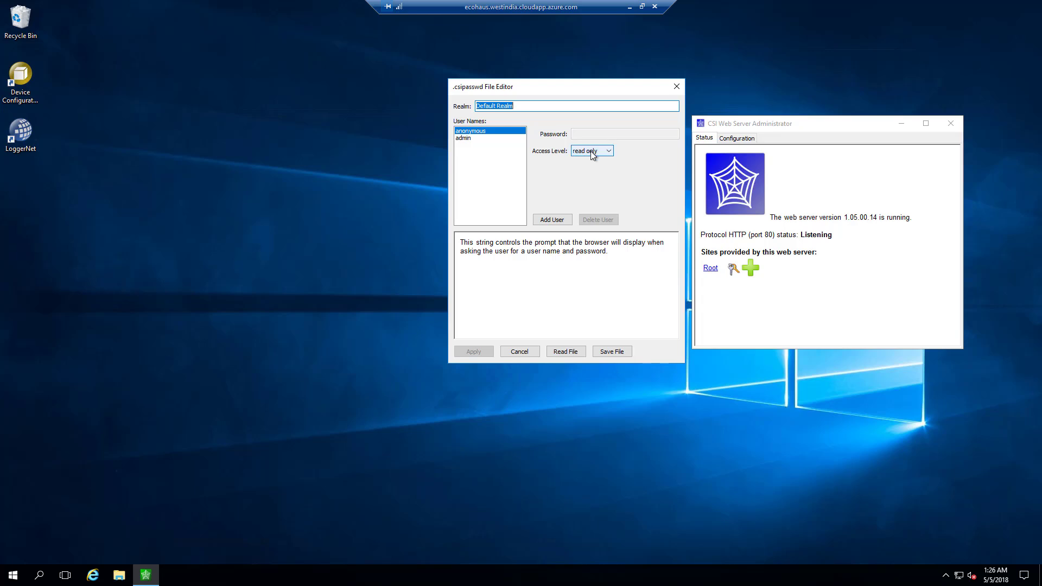
{"action": "left_click", "coordinate": [464, 138]}
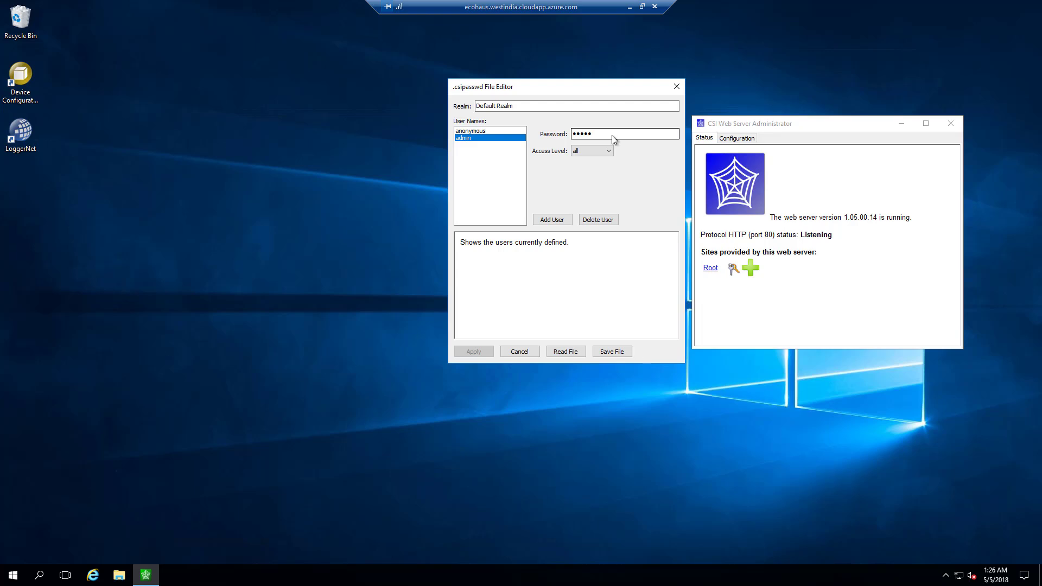
{"action": "left_click", "coordinate": [475, 132]}
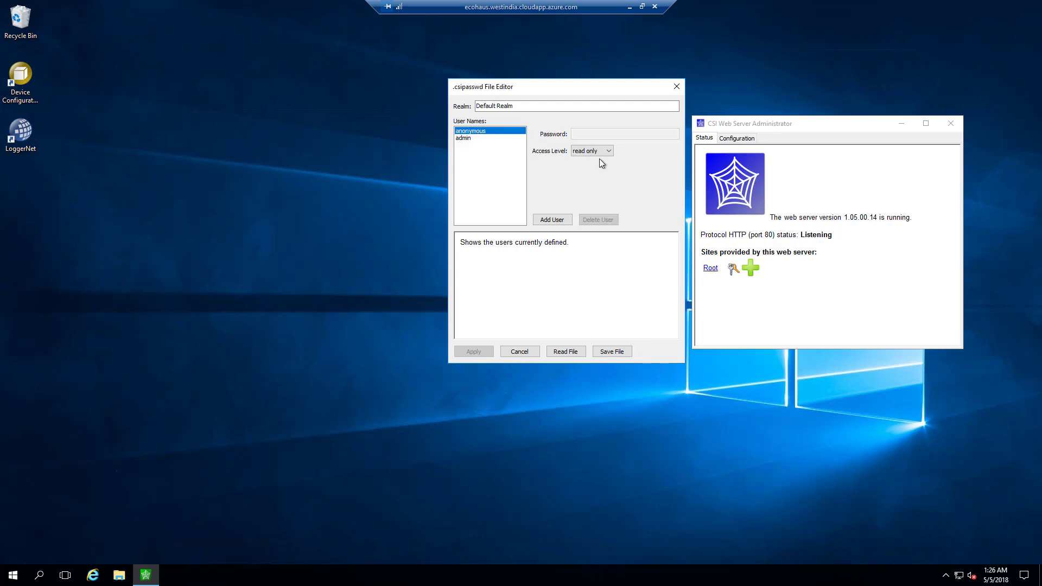
{"action": "left_click", "coordinate": [462, 138]}
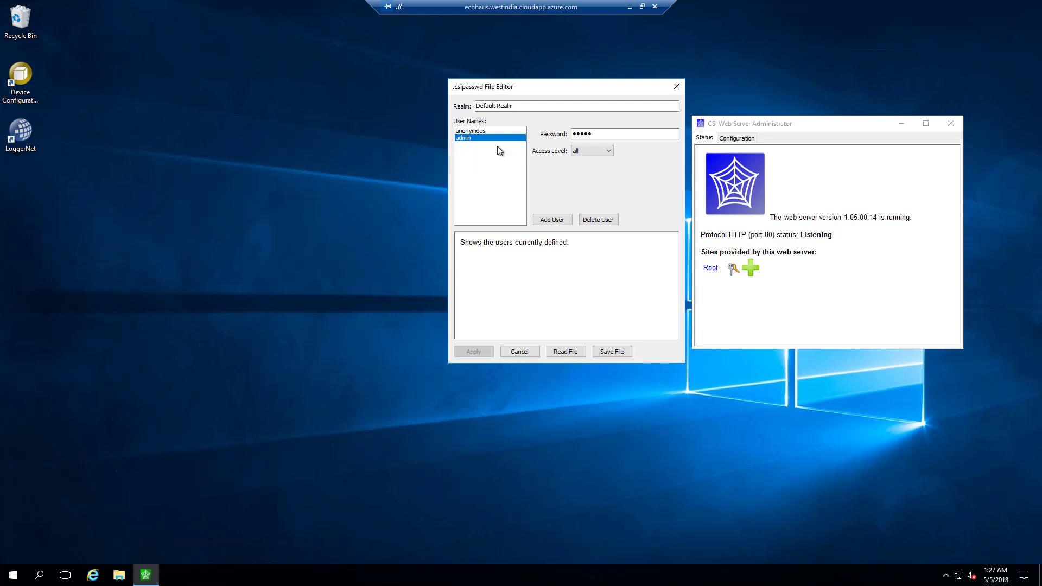
{"action": "left_click", "coordinate": [608, 152]}
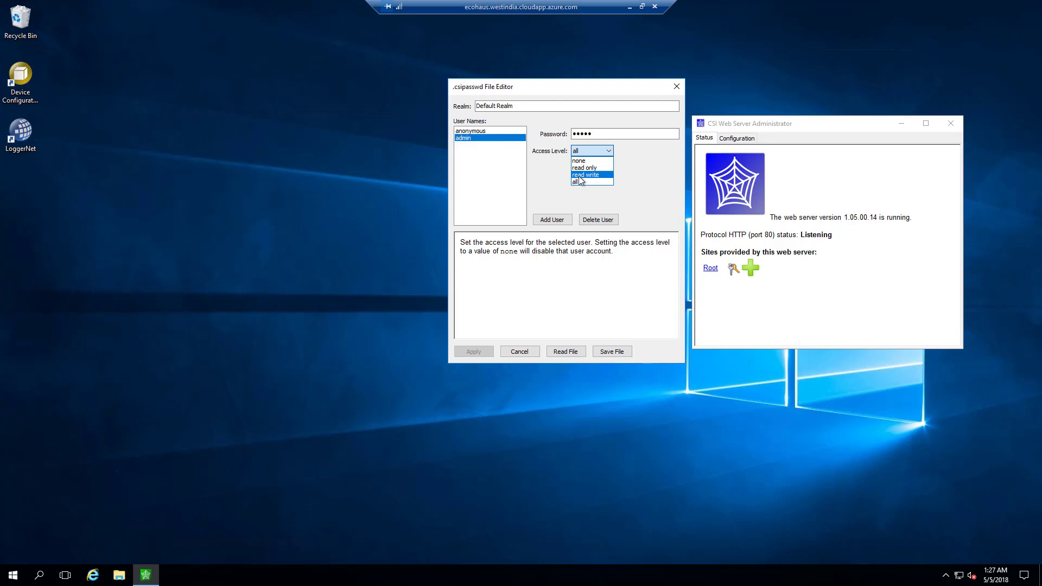
{"action": "left_click", "coordinate": [640, 161]}
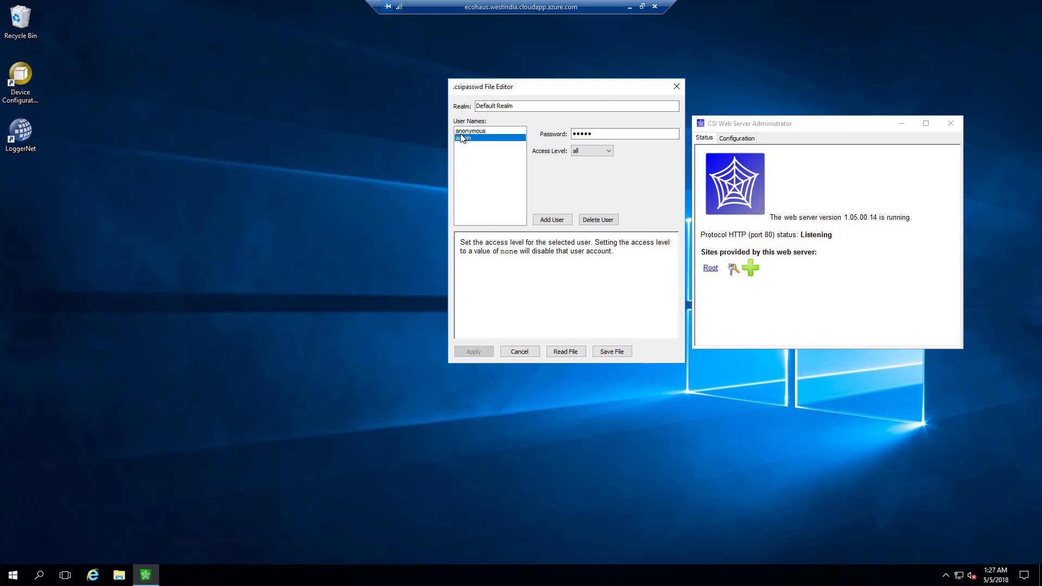
Replace the admin user's password and apply the change.
{"action": "left_click", "coordinate": [608, 130]}
{"action": "double_click", "coordinate": [572, 134]}
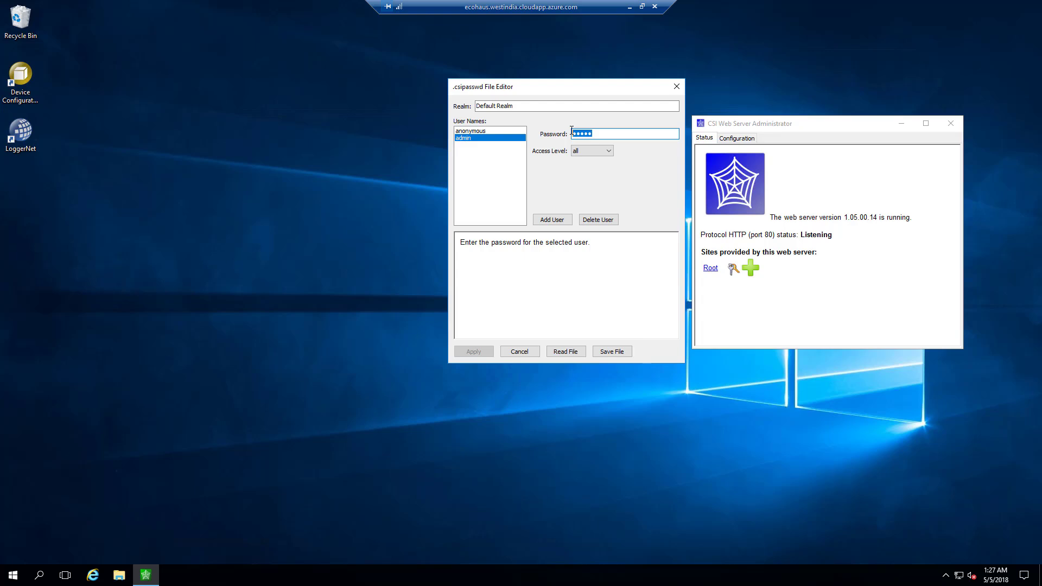
{"action": "type", "text": "*******"}
{"action": "key", "text": "Tab"}
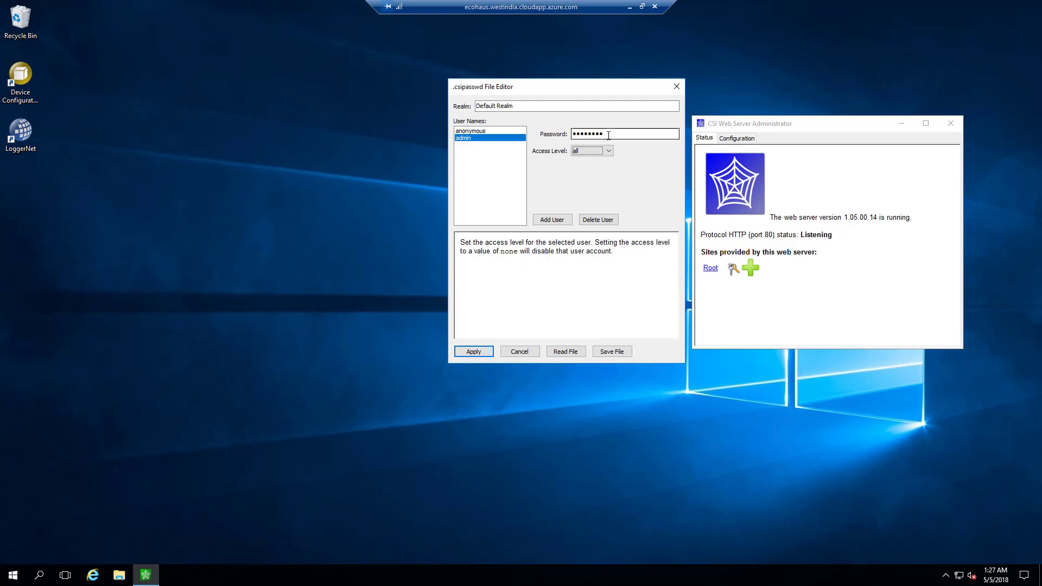
{"action": "left_click", "coordinate": [472, 352]}
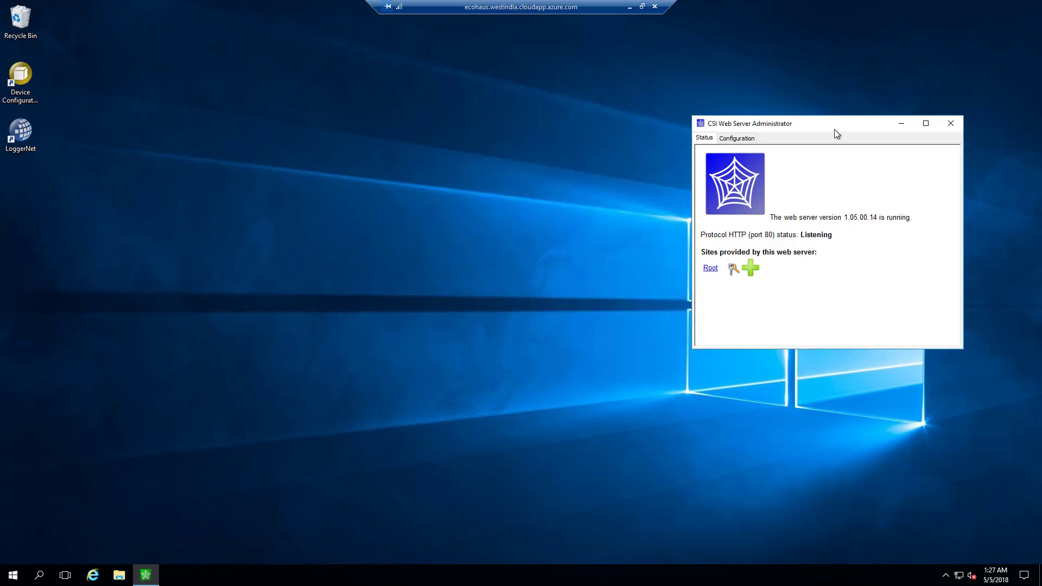
Minimize the remote session and Chrome, then launch RTMC Pro Development via an 'rtmc' search.
{"action": "left_click", "coordinate": [630, 7]}
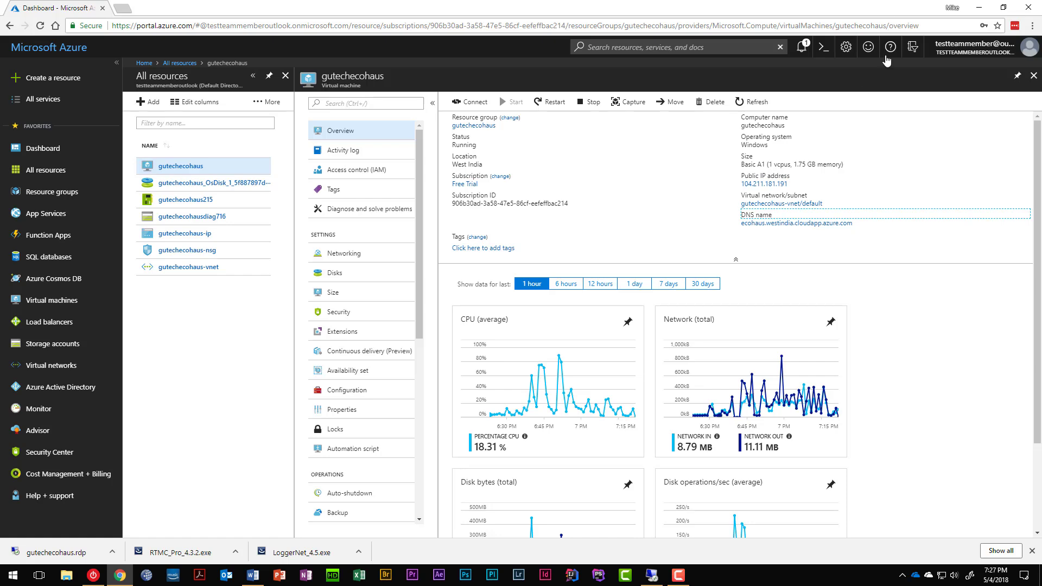
{"action": "left_click", "coordinate": [983, 7]}
{"action": "key", "text": "super"}
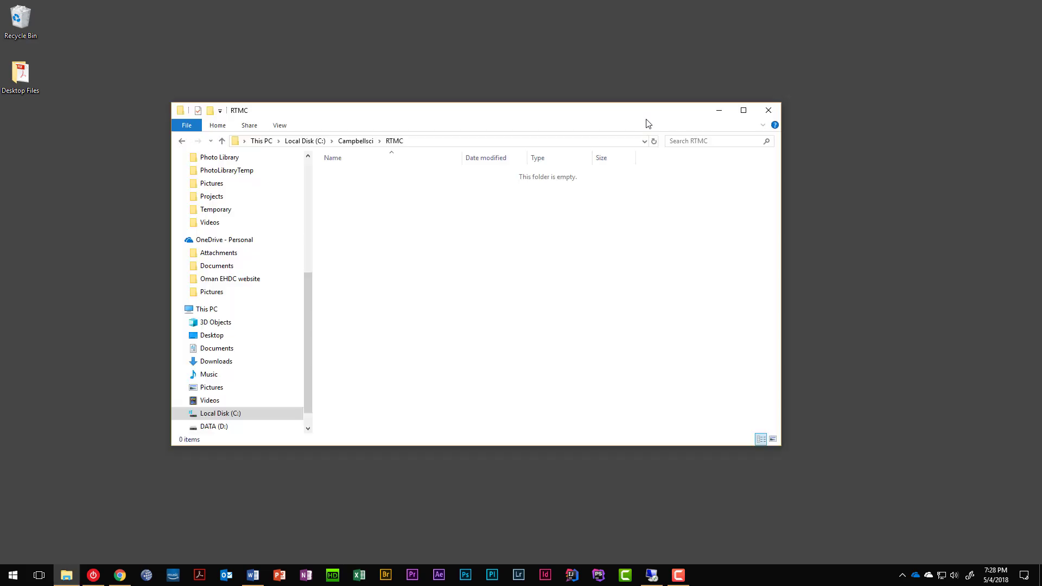
{"action": "left_click_drag", "start_coordinate": [635, 115], "coordinate": [496, 185]}
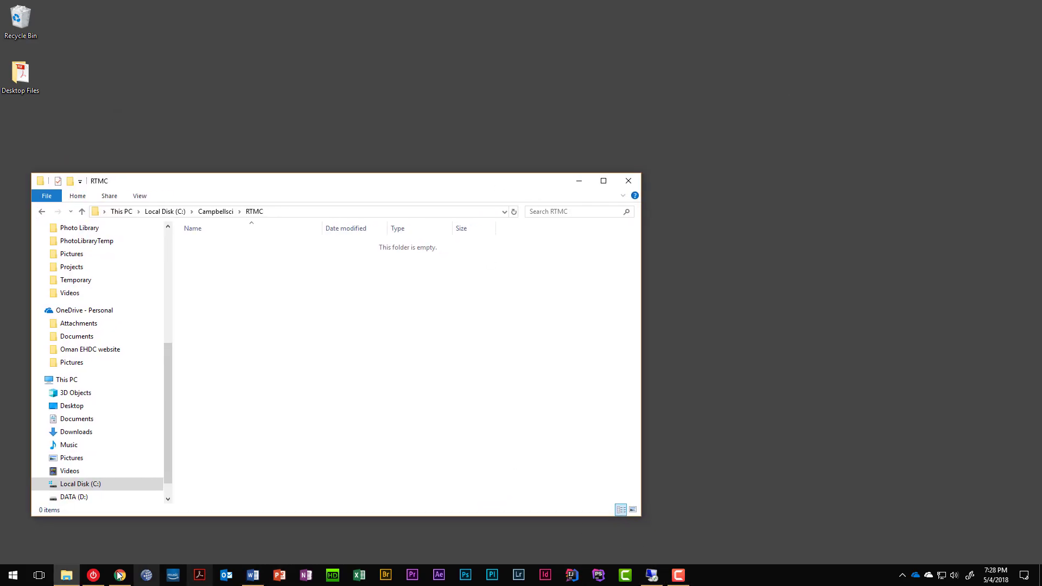
{"action": "key", "text": "super"}
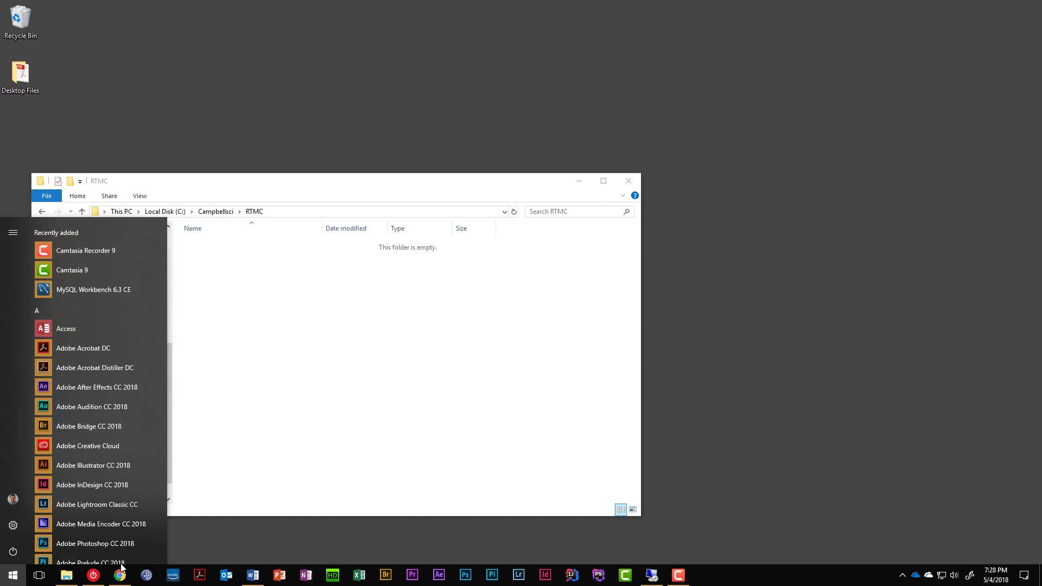
{"action": "type", "text": "rtmc"}
{"action": "key", "text": "Return"}
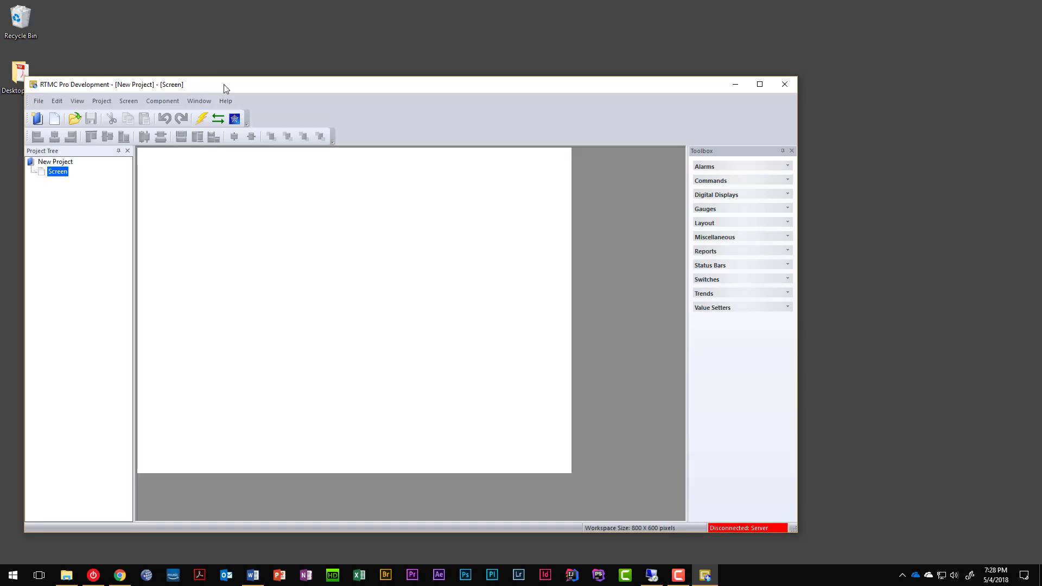
Draw a Label component near the top middle of the screen reading 'Hello world!'.
{"action": "left_click_drag", "start_coordinate": [224, 82], "coordinate": [405, 61]}
{"action": "left_click", "coordinate": [221, 79]}
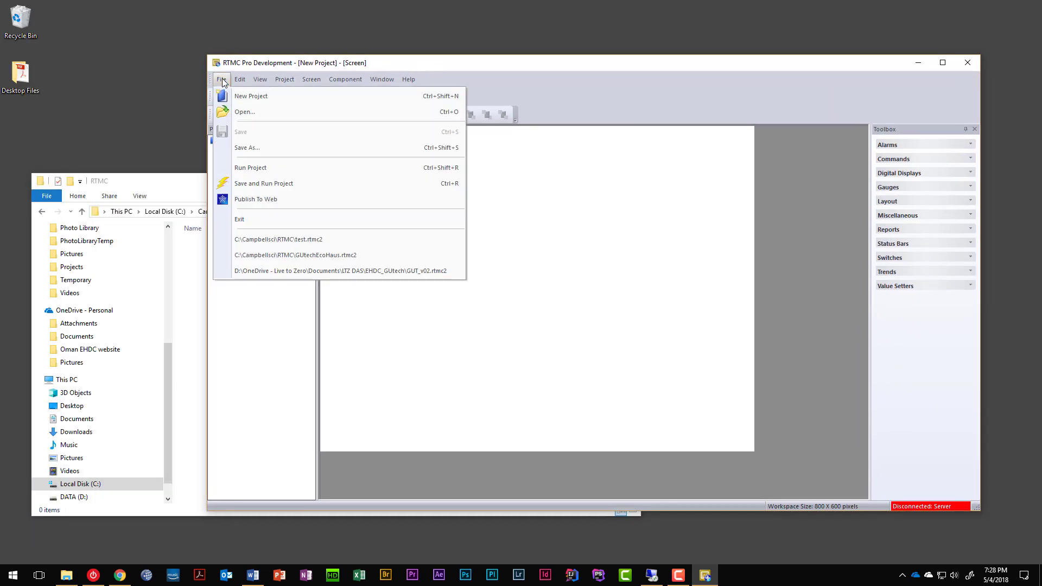
{"action": "left_click", "coordinate": [302, 64]}
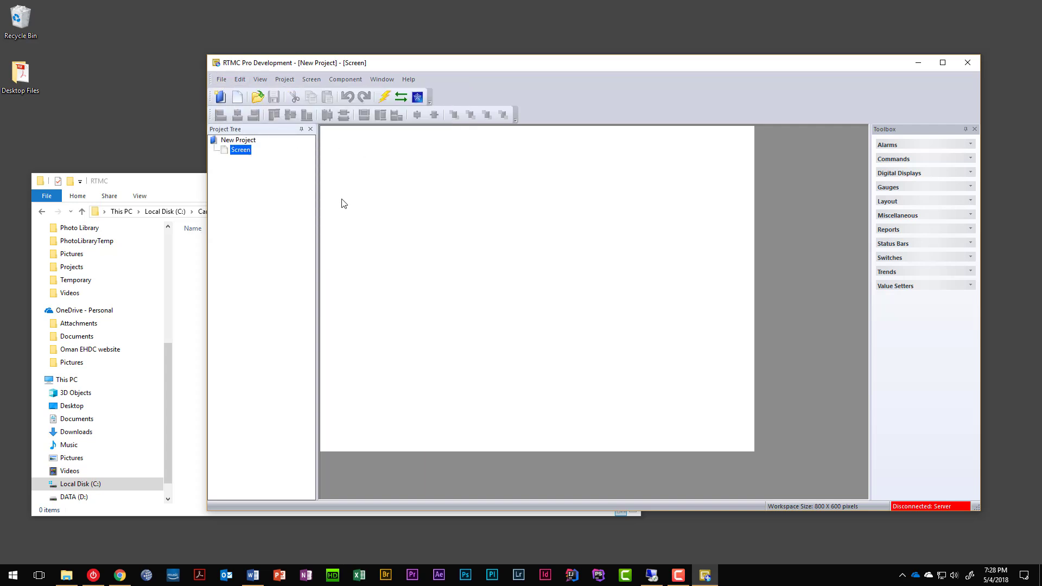
{"action": "left_click", "coordinate": [886, 202]}
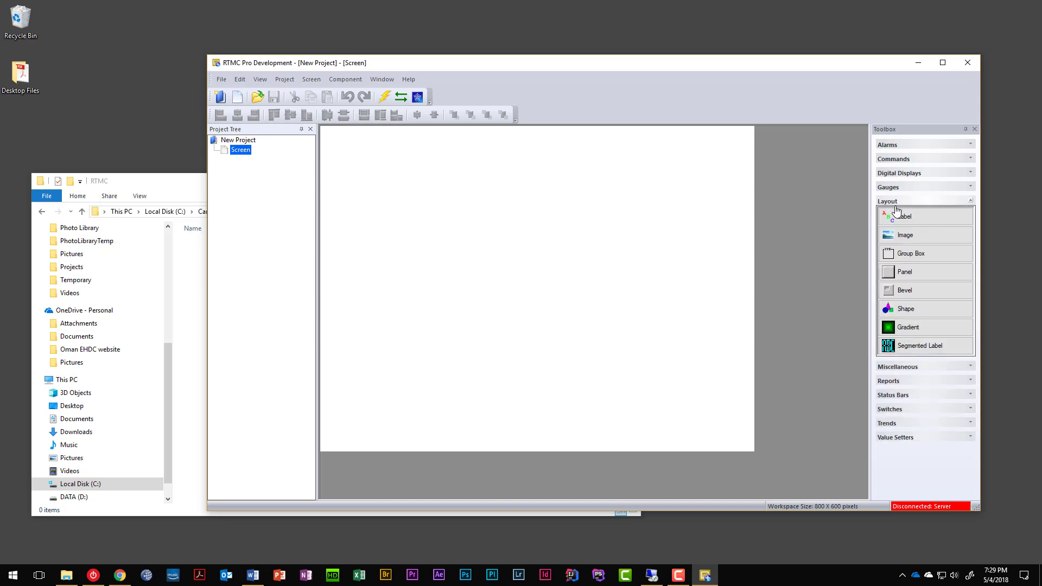
{"action": "left_click", "coordinate": [893, 218]}
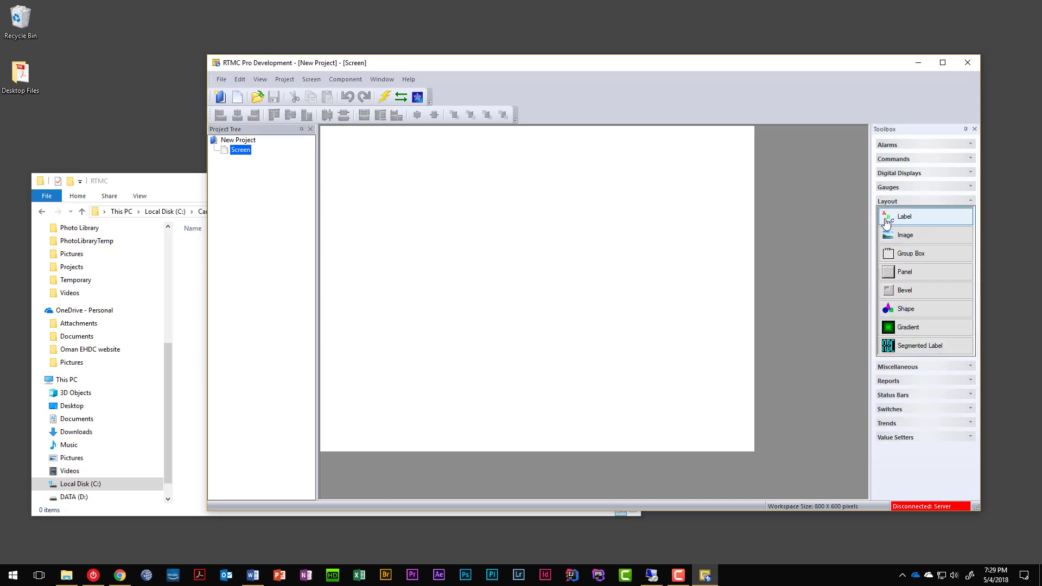
{"action": "left_click_drag", "start_coordinate": [404, 200], "coordinate": [544, 224]}
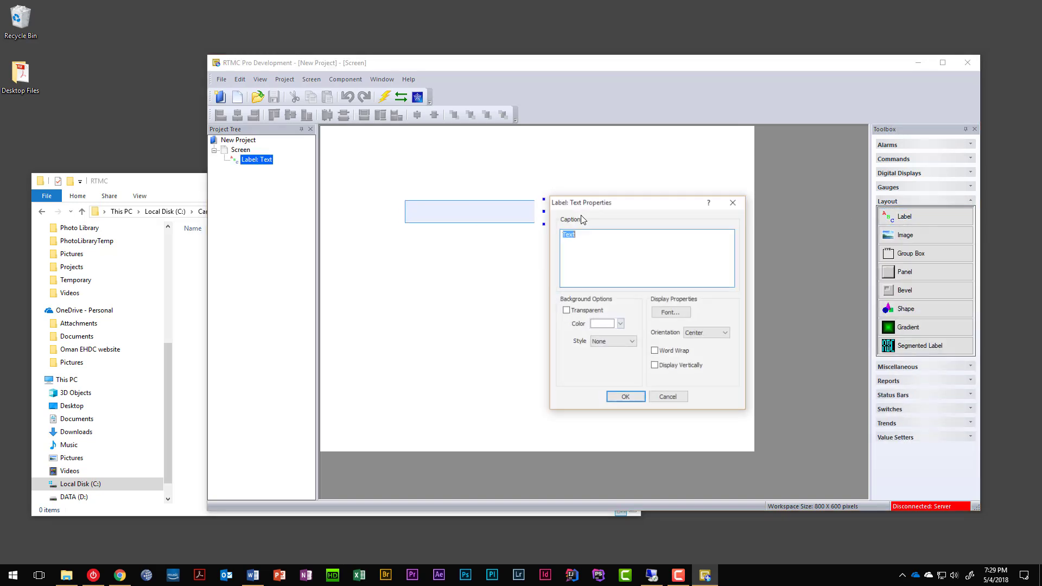
{"action": "type", "text": "He"}
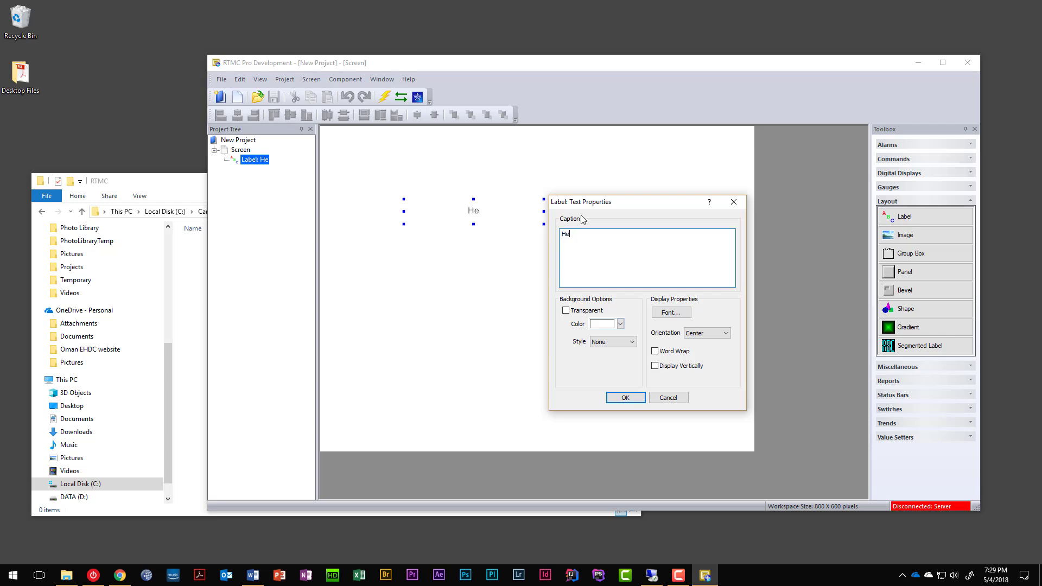
{"action": "type", "text": "llo world!"}
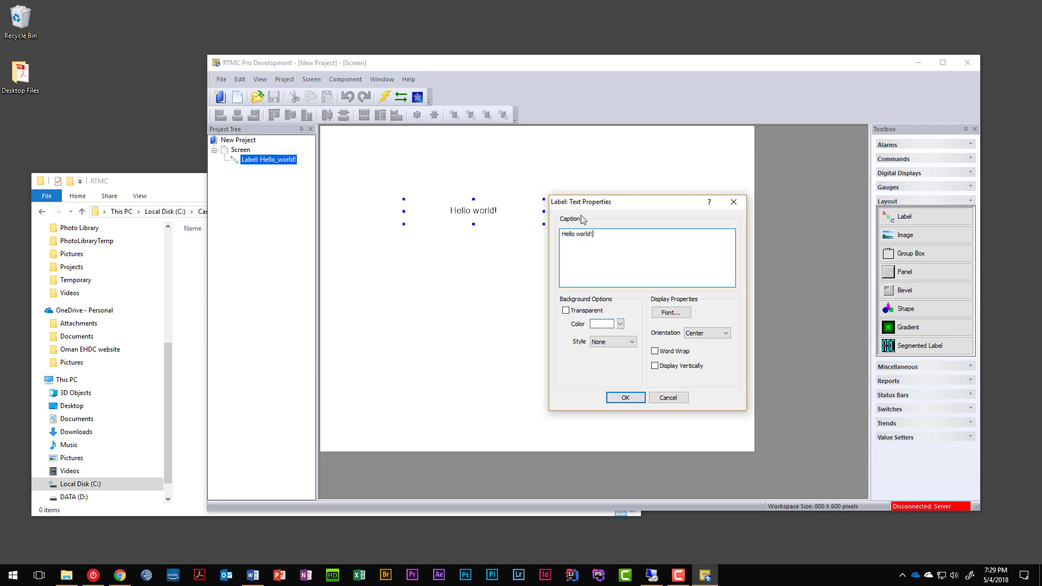
{"action": "left_click", "coordinate": [619, 401]}
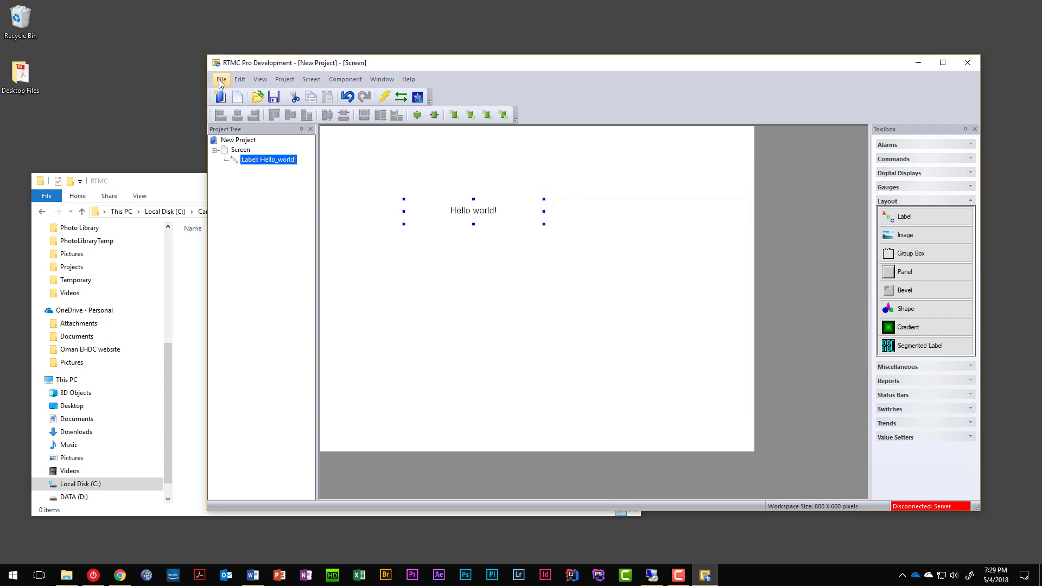
Save the project as helloworld.rtmc2 in C:\Campbellsci\RTMC.
{"action": "left_click", "coordinate": [221, 81]}
{"action": "left_click", "coordinate": [239, 133]}
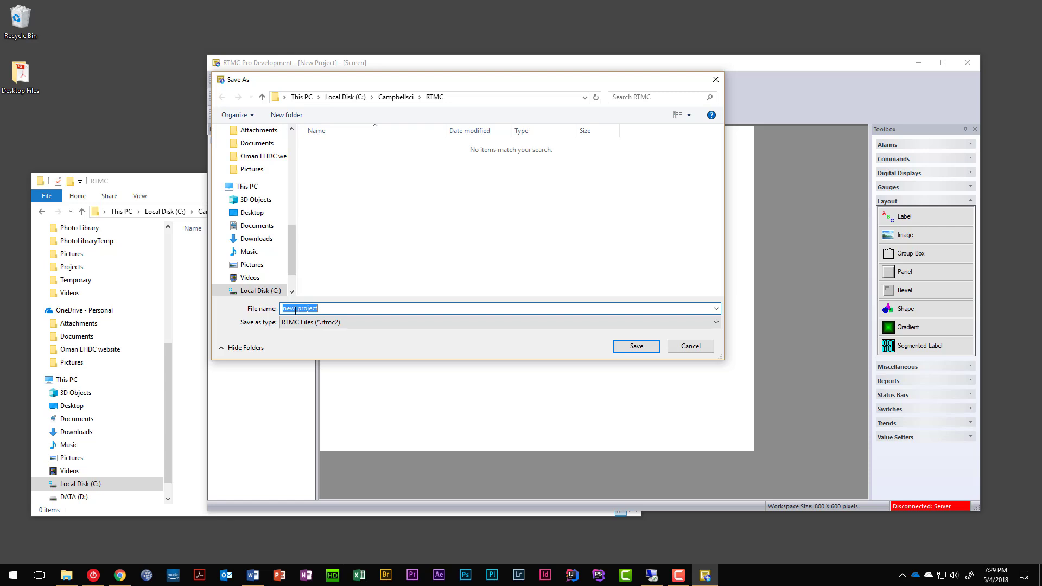
{"action": "type", "text": "helloworld"}
{"action": "key", "text": "Return"}
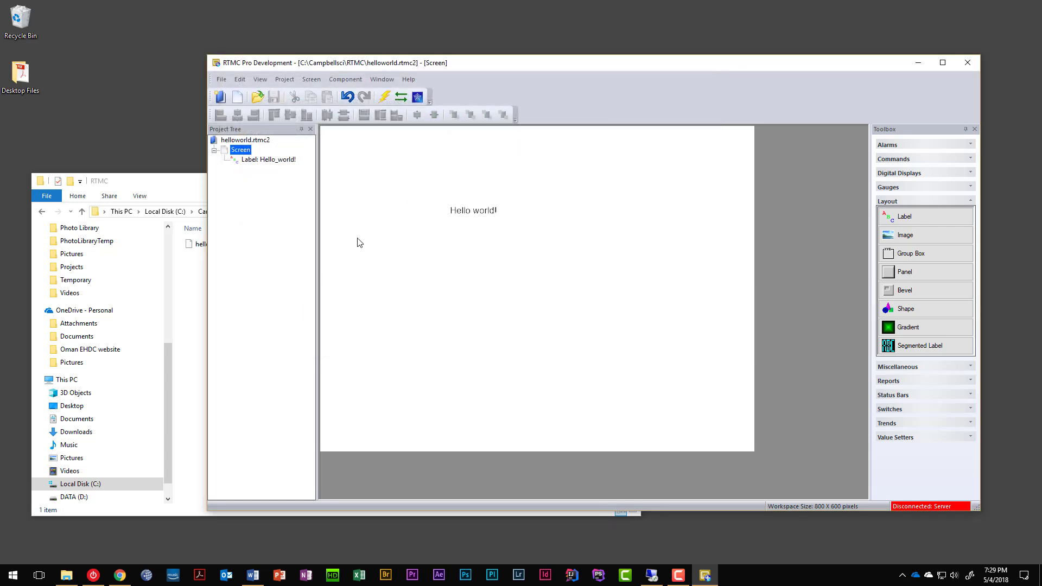
Open the Publish To Web settings and remove the test website, keeping helloworld.
{"action": "left_click", "coordinate": [135, 181]}
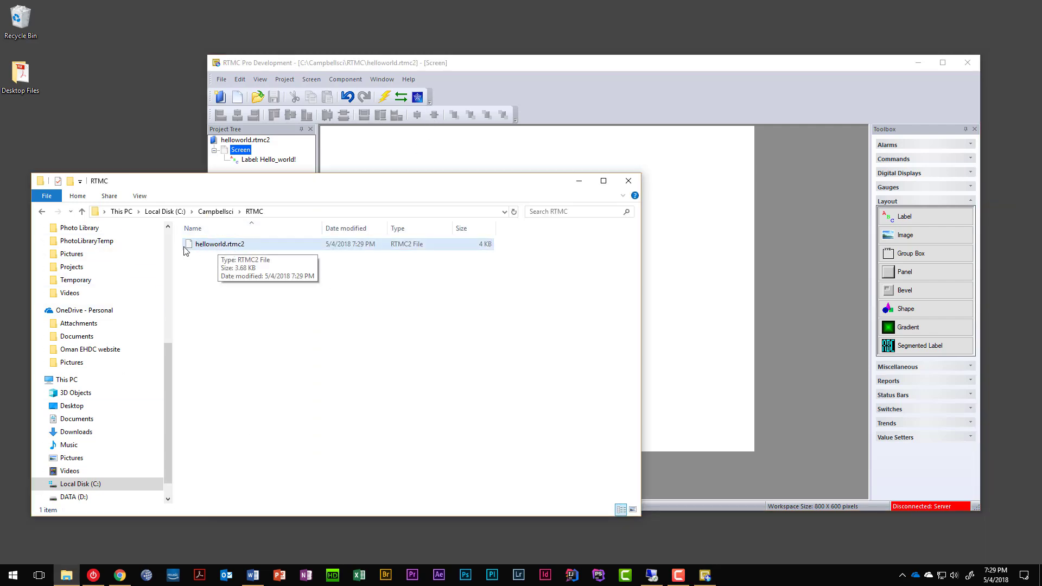
{"action": "left_click", "coordinate": [558, 64]}
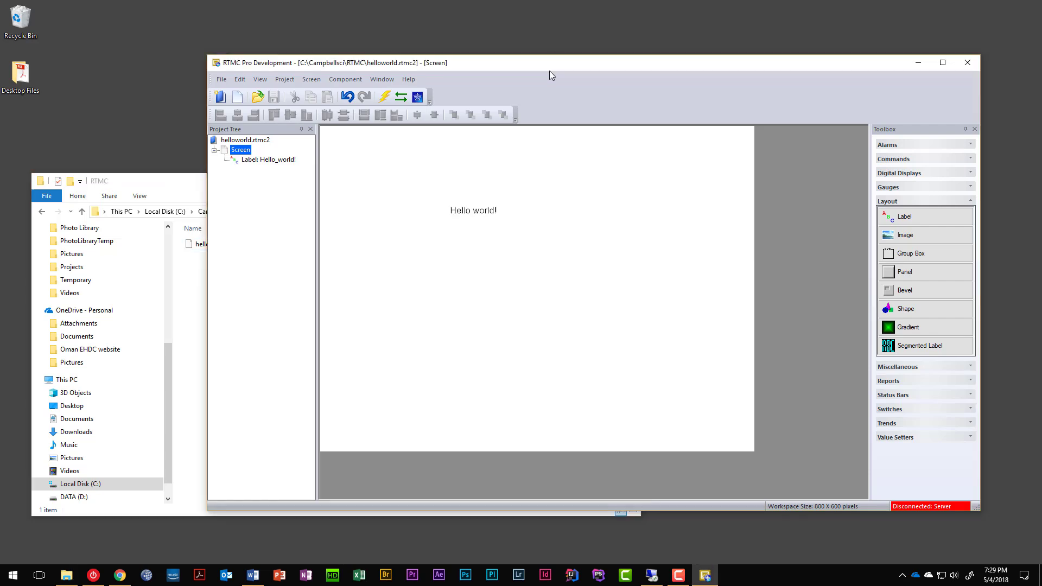
{"action": "left_click", "coordinate": [417, 99]}
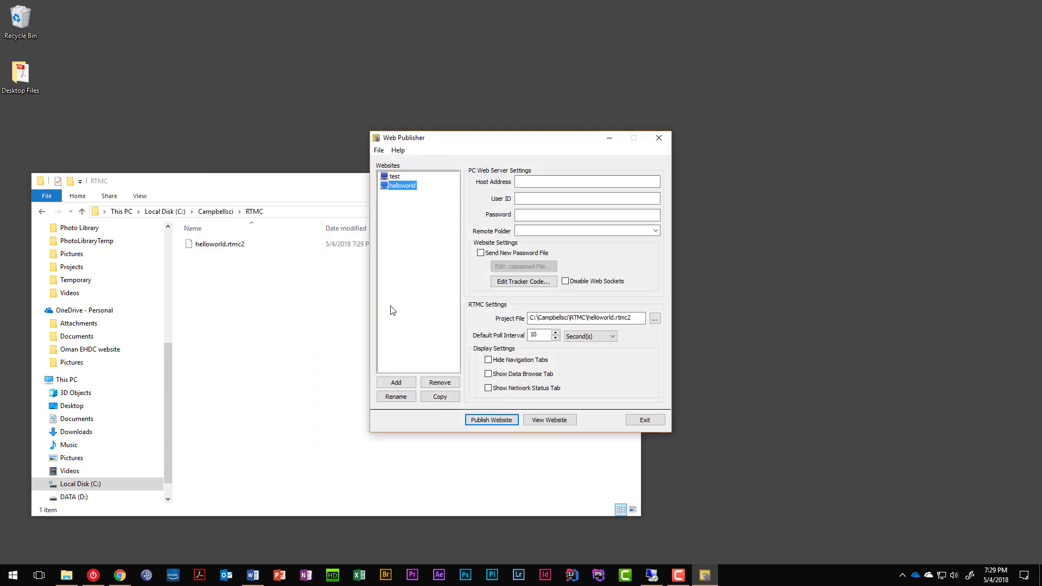
{"action": "left_click", "coordinate": [439, 383]}
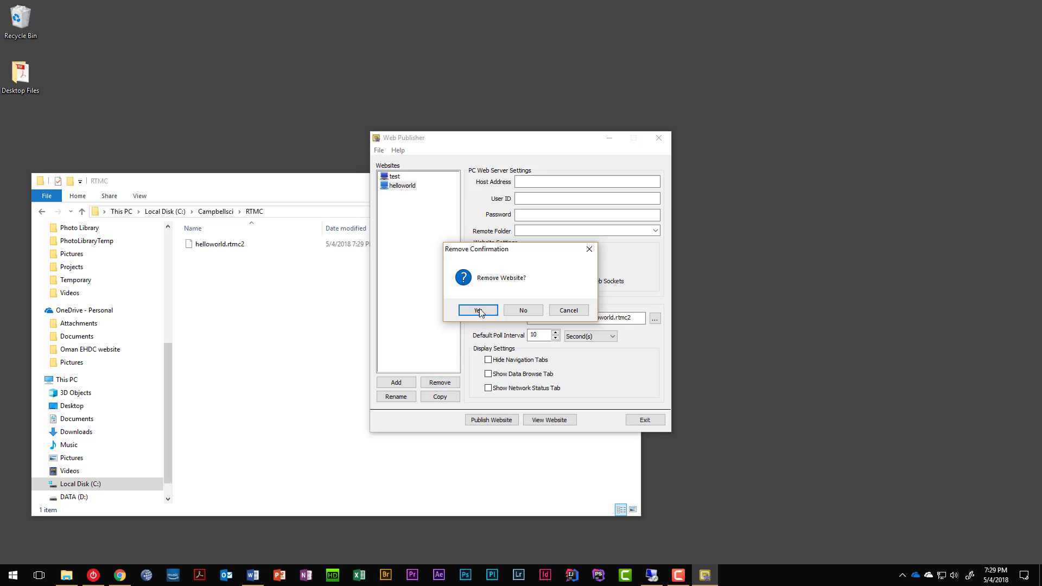
{"action": "left_click", "coordinate": [559, 311]}
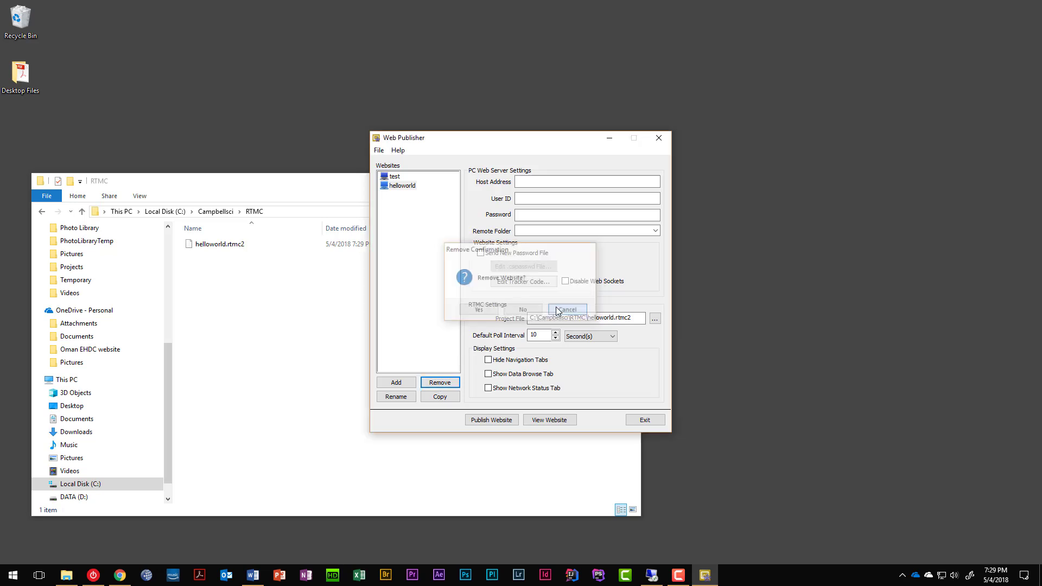
{"action": "left_click", "coordinate": [395, 177]}
{"action": "left_click", "coordinate": [448, 380]}
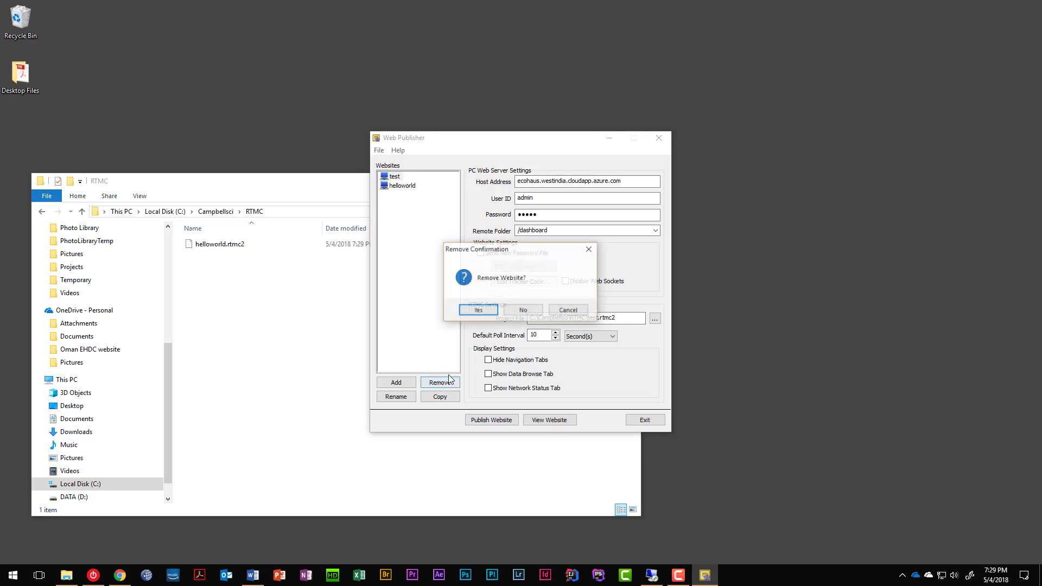
{"action": "left_click", "coordinate": [491, 309]}
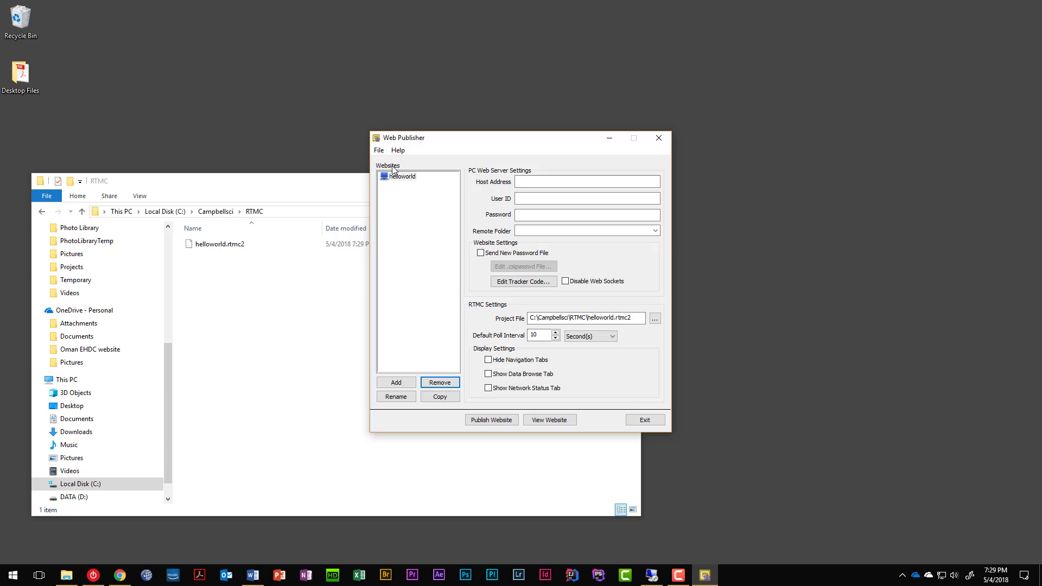
{"action": "left_click_drag", "start_coordinate": [441, 142], "coordinate": [662, 168]}
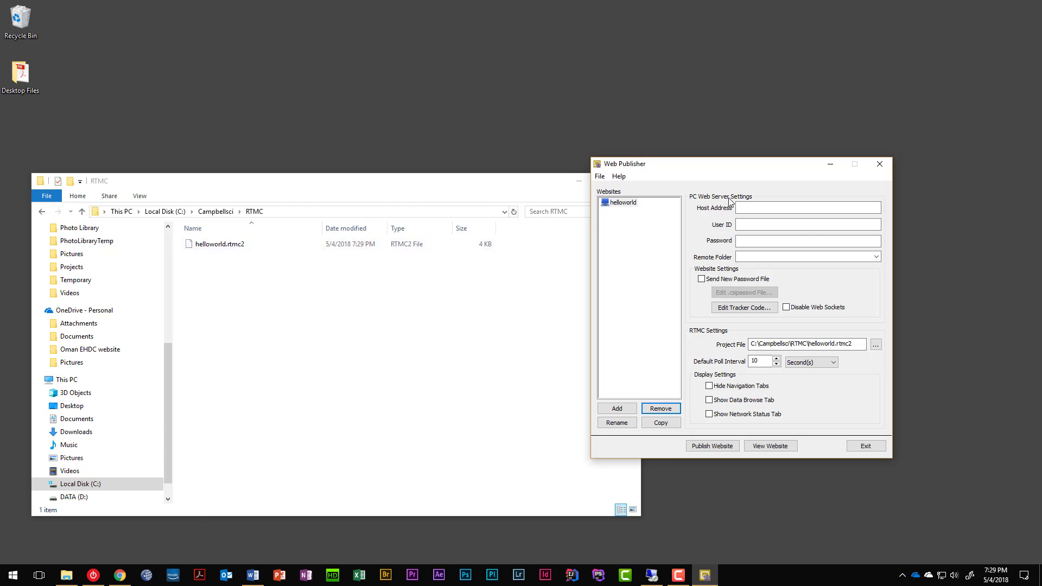
Rename the helloworld website to ecohaus and bring up the Azure VM overview.
{"action": "left_click", "coordinate": [623, 205]}
{"action": "left_click", "coordinate": [617, 423]}
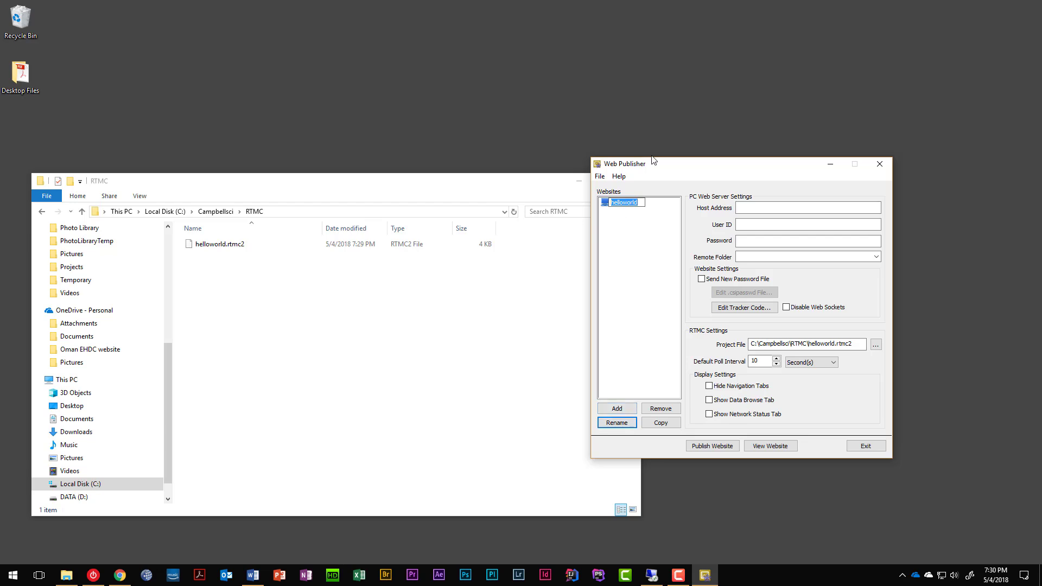
{"action": "type", "text": "ecohaus"}
{"action": "key", "text": "Return"}
{"action": "left_click", "coordinate": [763, 207]}
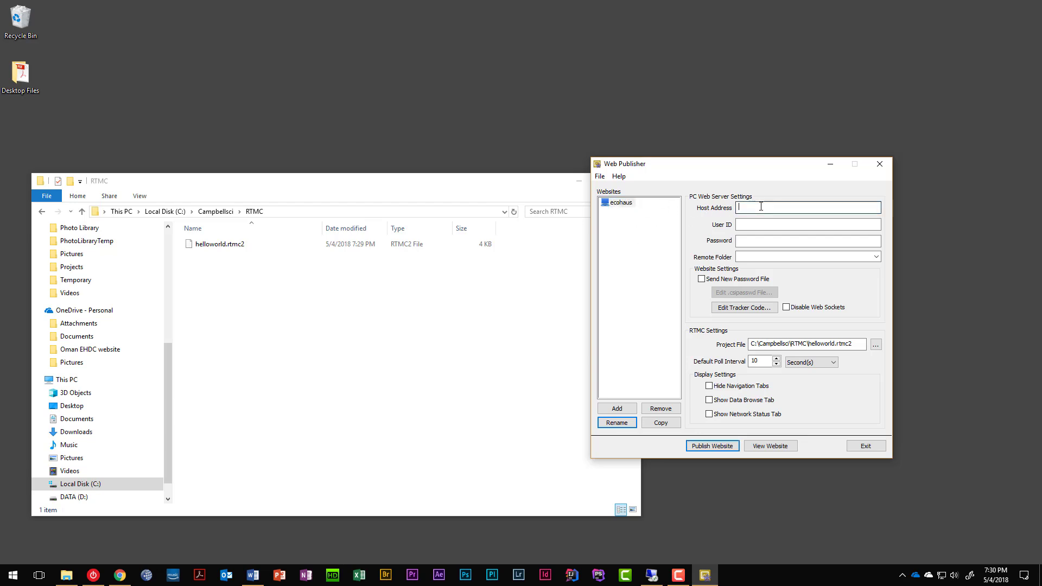
{"action": "left_click", "coordinate": [119, 575]}
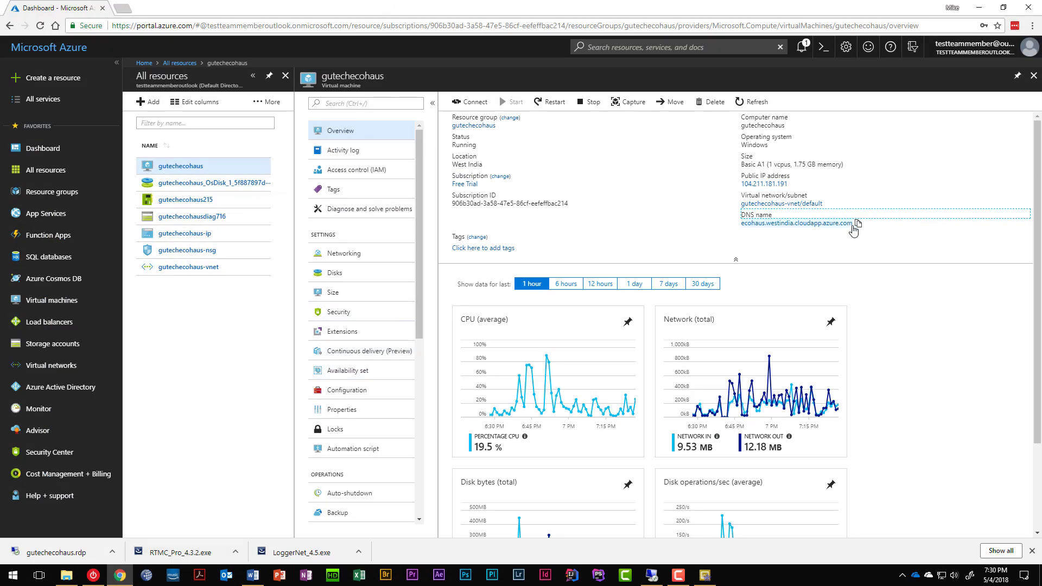
Set Host Address to ecohaus.westindia.cloudapp.azure.com and enter User ID admin with its password.
{"action": "left_click", "coordinate": [859, 223]}
{"action": "left_click", "coordinate": [979, 8]}
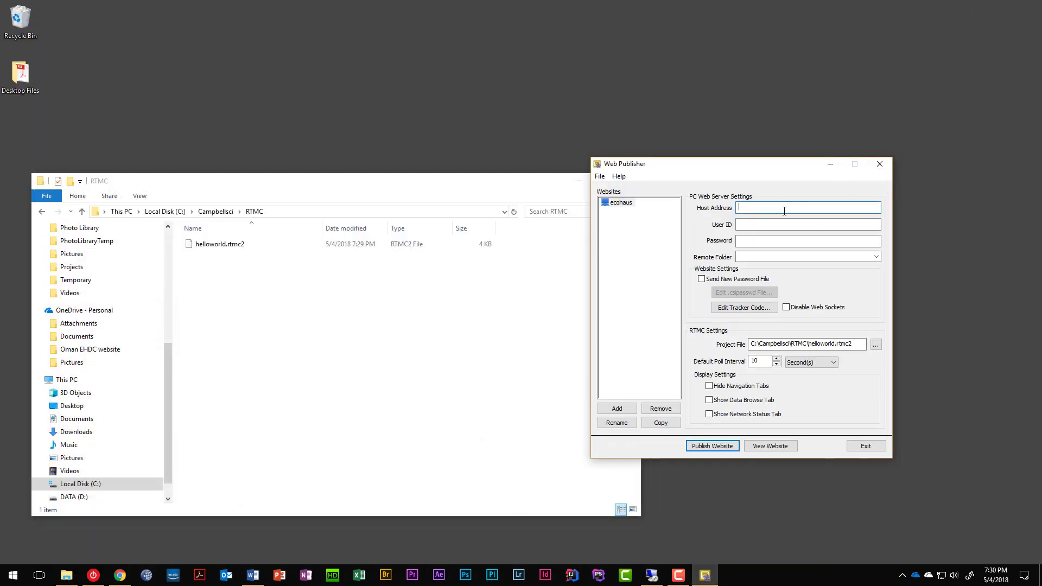
{"action": "key", "text": "ctrl+v"}
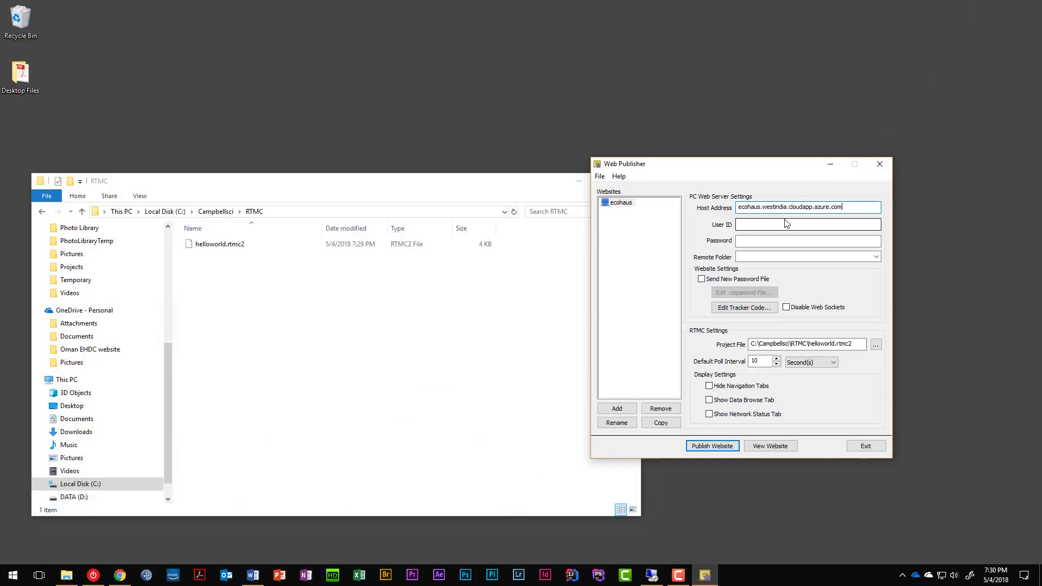
{"action": "left_click", "coordinate": [766, 223]}
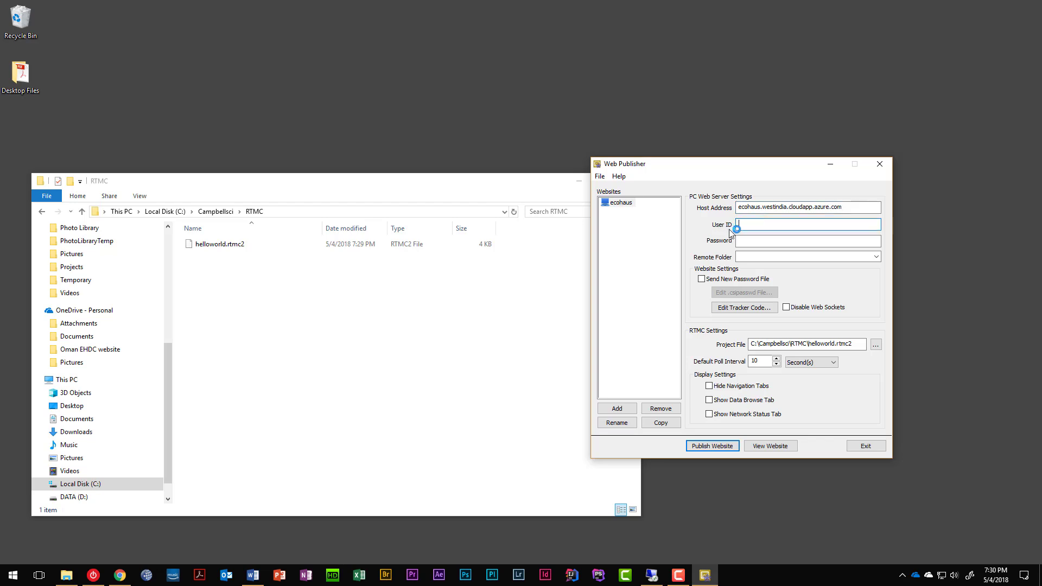
{"action": "type", "text": "admin"}
{"action": "key", "text": "Tab"}
{"action": "type", "text": "••••"}
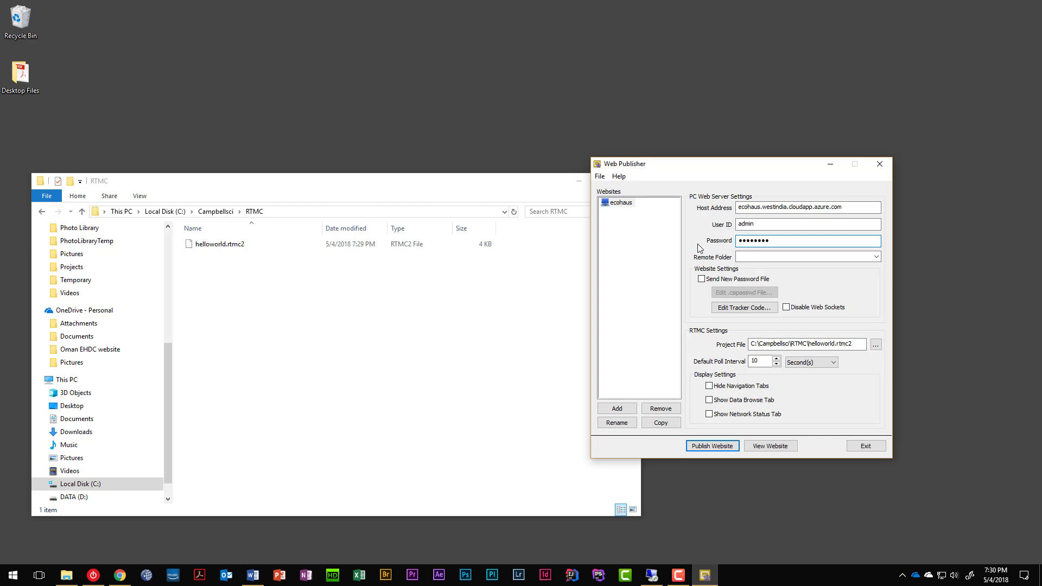
{"action": "left_click", "coordinate": [653, 575]}
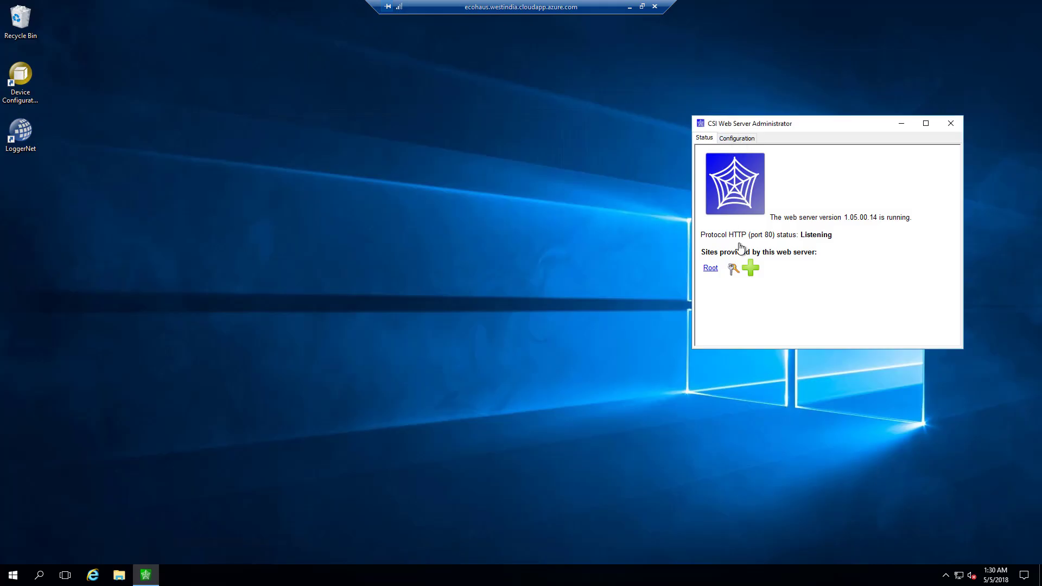
Check the admin user's access level in the remote .csipasswd editor, then close it.
{"action": "left_click", "coordinate": [732, 269]}
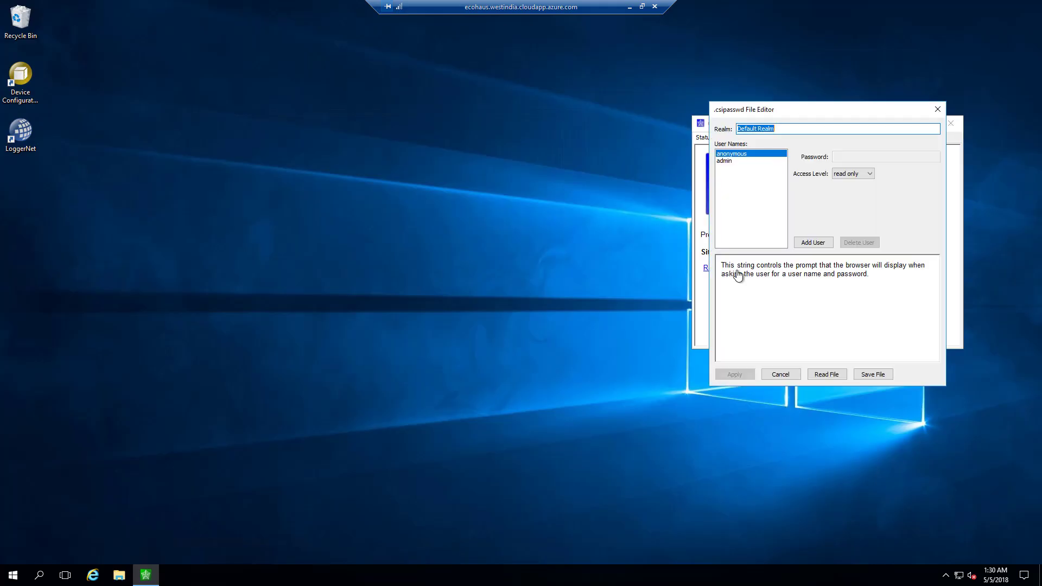
{"action": "left_click", "coordinate": [726, 161]}
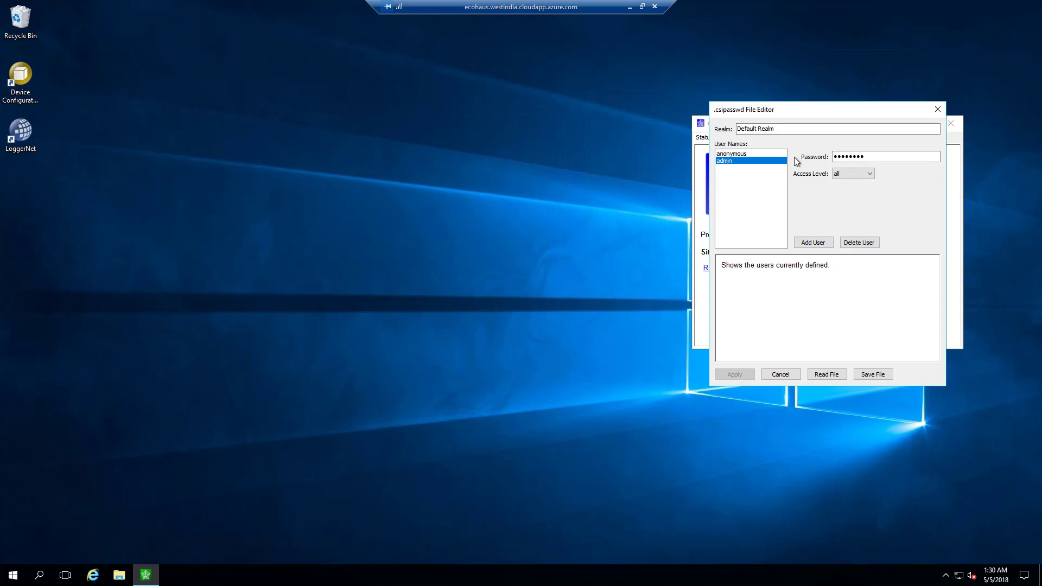
{"action": "left_click", "coordinate": [937, 111]}
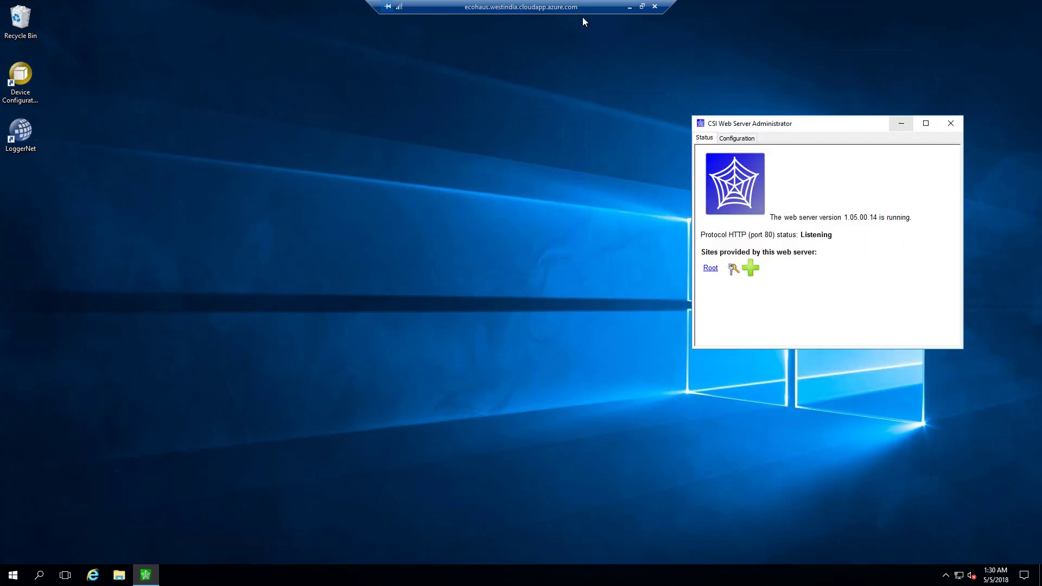
Open the Remote Folder list in Web Publisher and tuck the remote session away.
{"action": "left_click", "coordinate": [628, 8]}
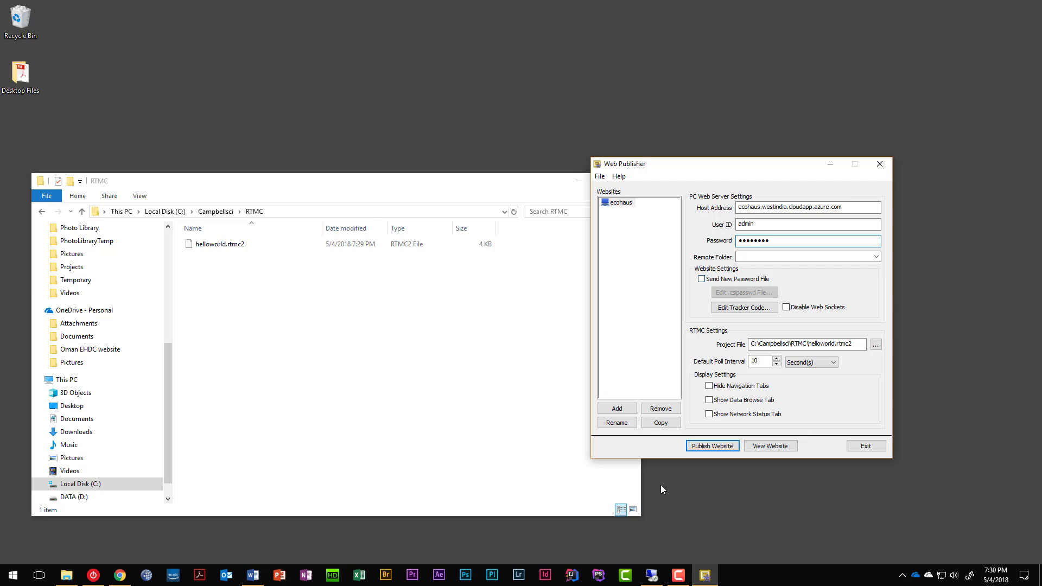
{"action": "mouse_move", "coordinate": [651, 576]}
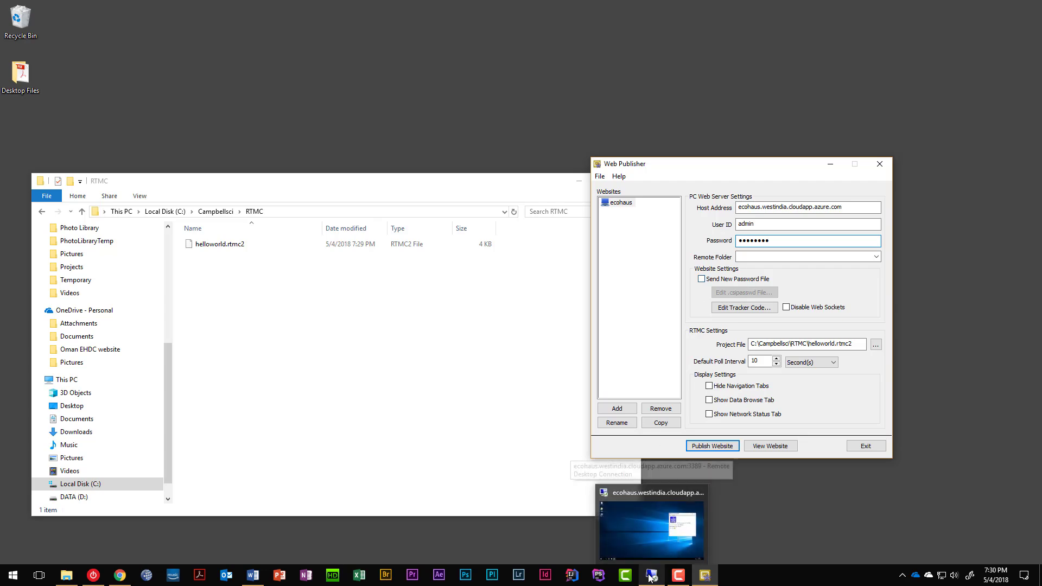
{"action": "left_click", "coordinate": [651, 531]}
{"action": "left_click", "coordinate": [651, 530]}
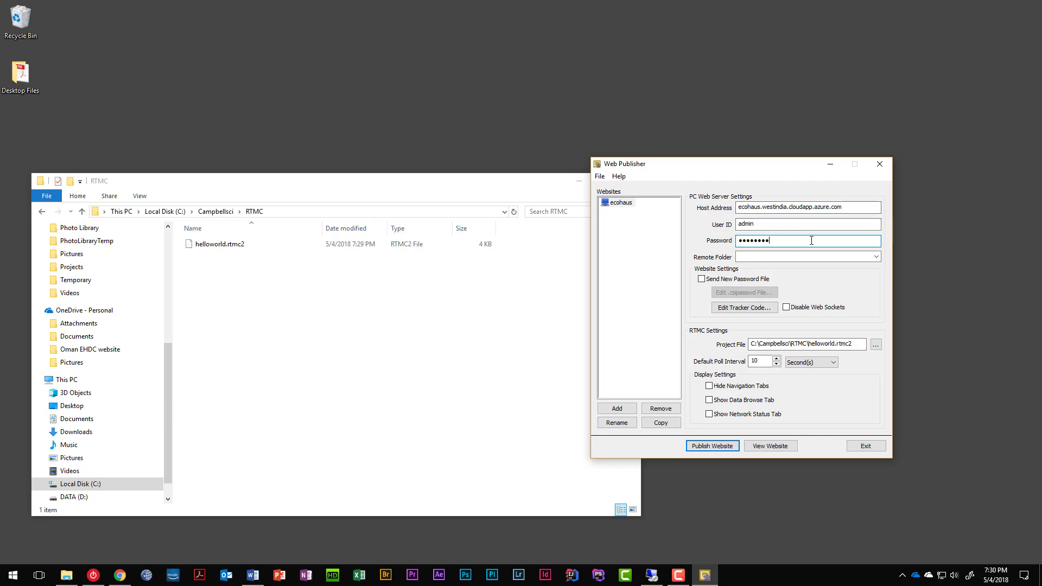
{"action": "left_click", "coordinate": [876, 258]}
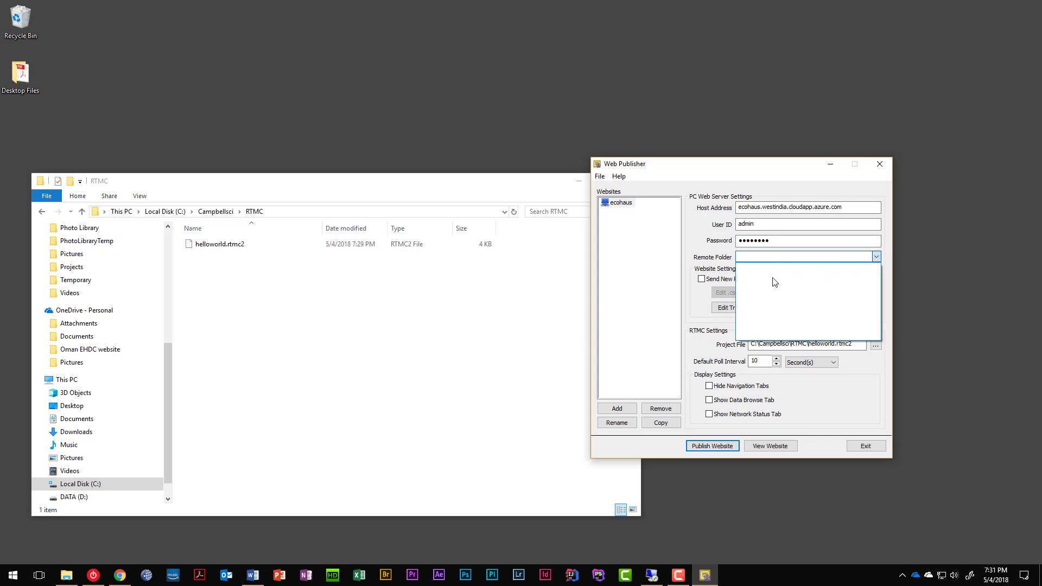
{"action": "left_click", "coordinate": [652, 576]}
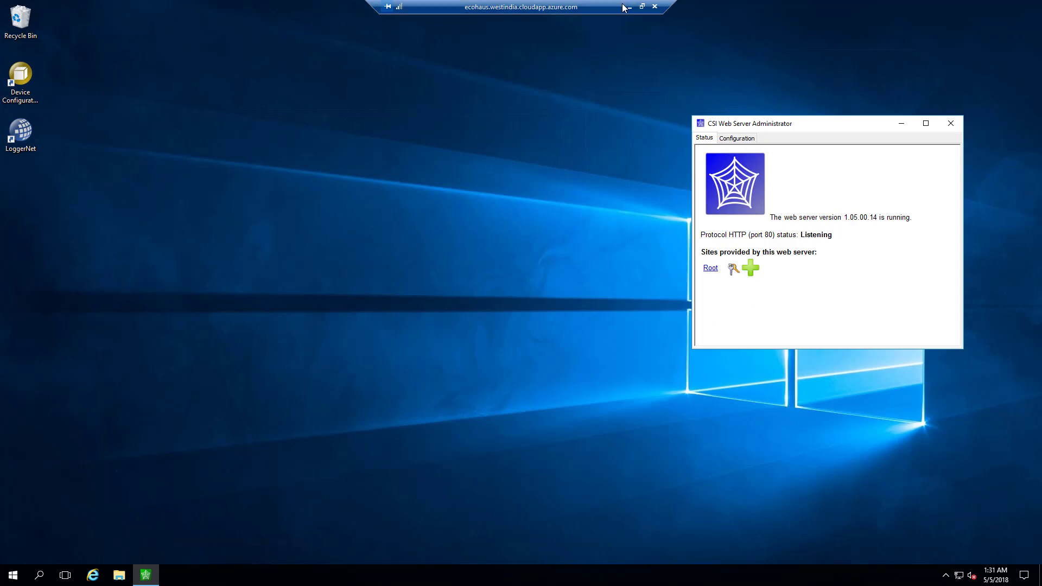
{"action": "left_click", "coordinate": [642, 7]}
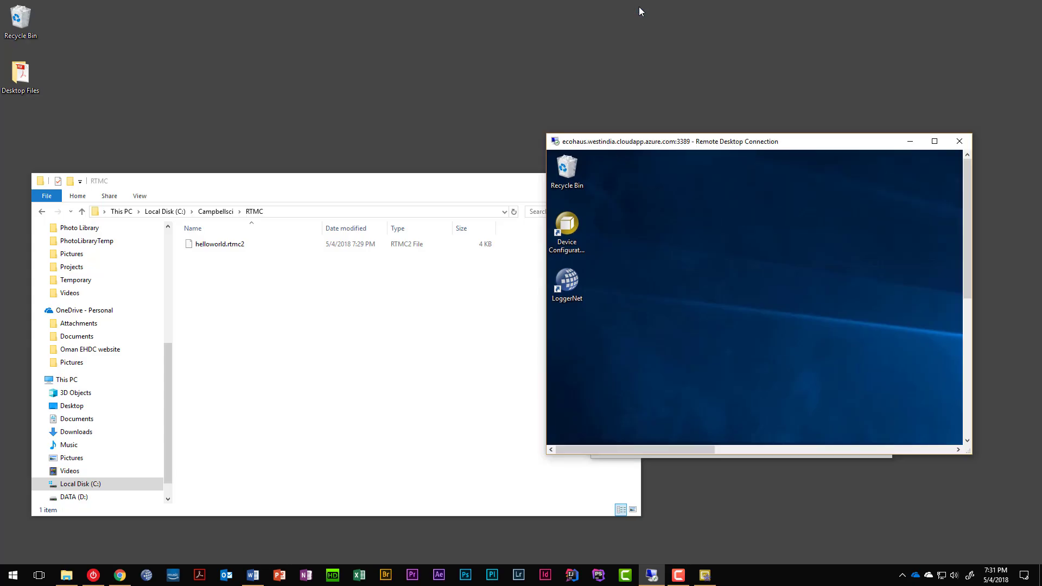
{"action": "left_click", "coordinate": [911, 141]}
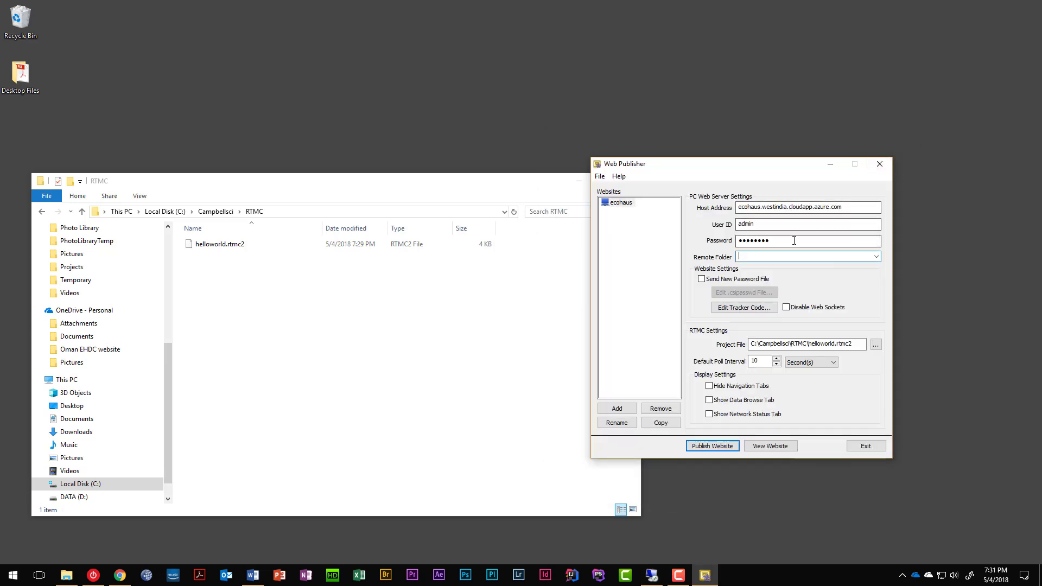
Publish the ecohaus website and view the live 'Hello world!' page in the browser.
{"action": "left_click", "coordinate": [746, 255]}
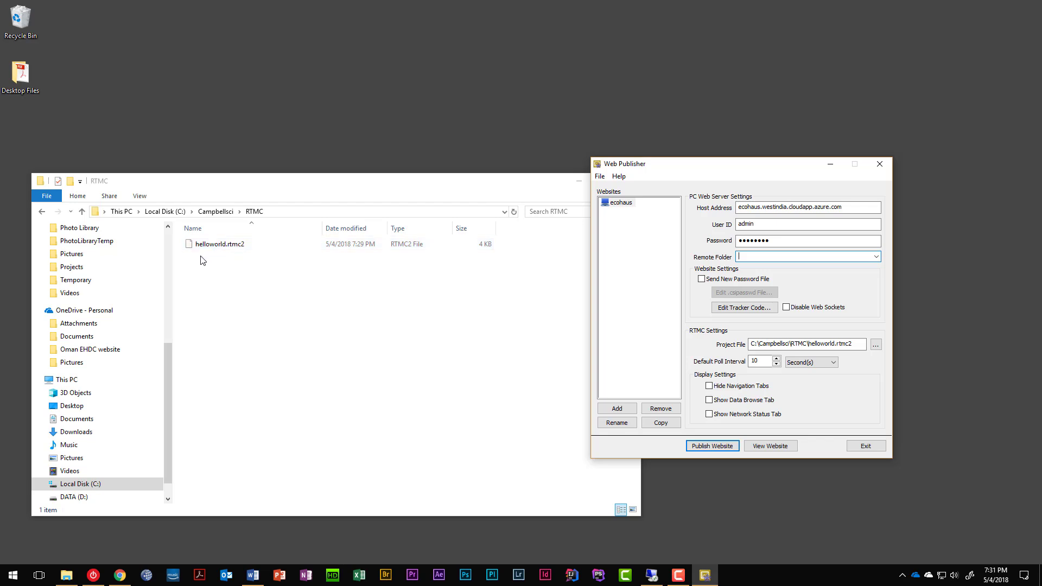
{"action": "left_click", "coordinate": [714, 447]}
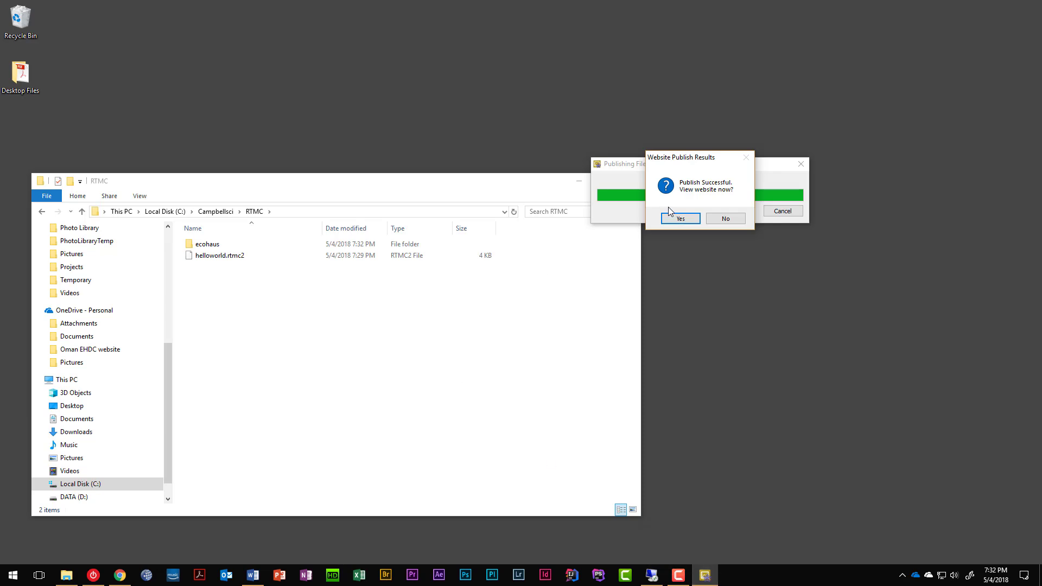
{"action": "left_click", "coordinate": [680, 219]}
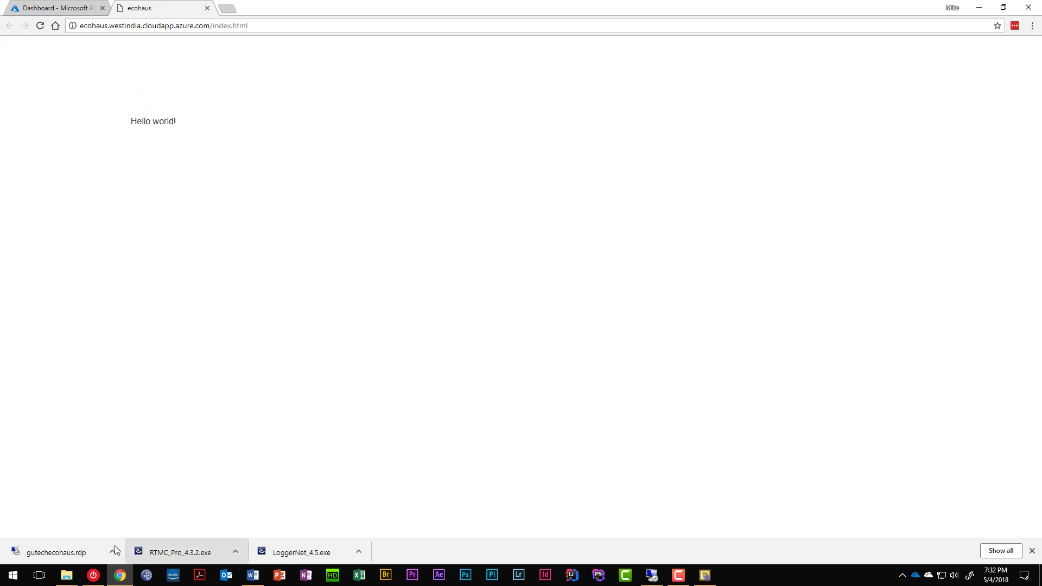
{"action": "left_click", "coordinate": [66, 575]}
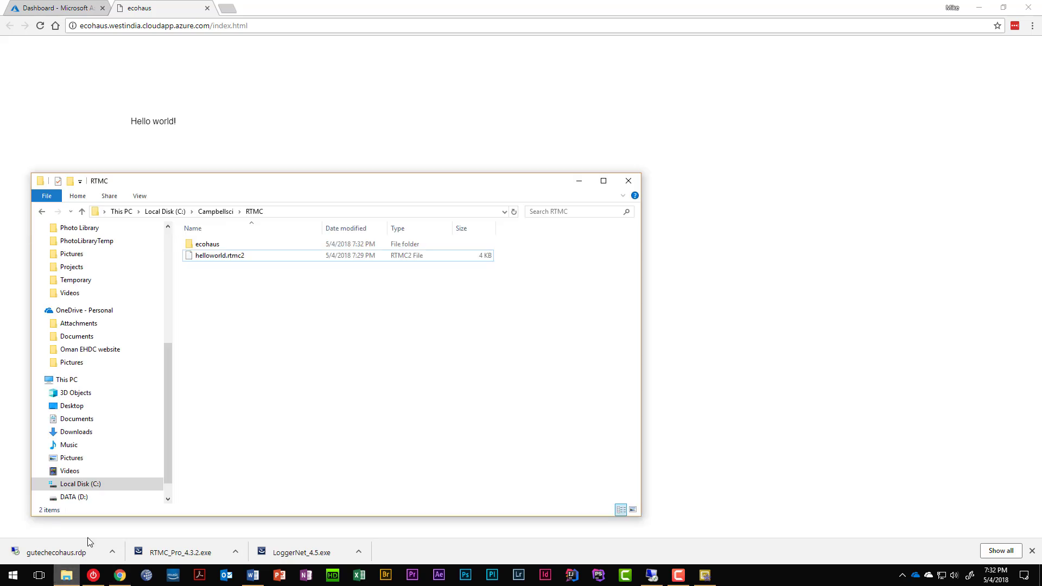
{"action": "double_click", "coordinate": [208, 244]}
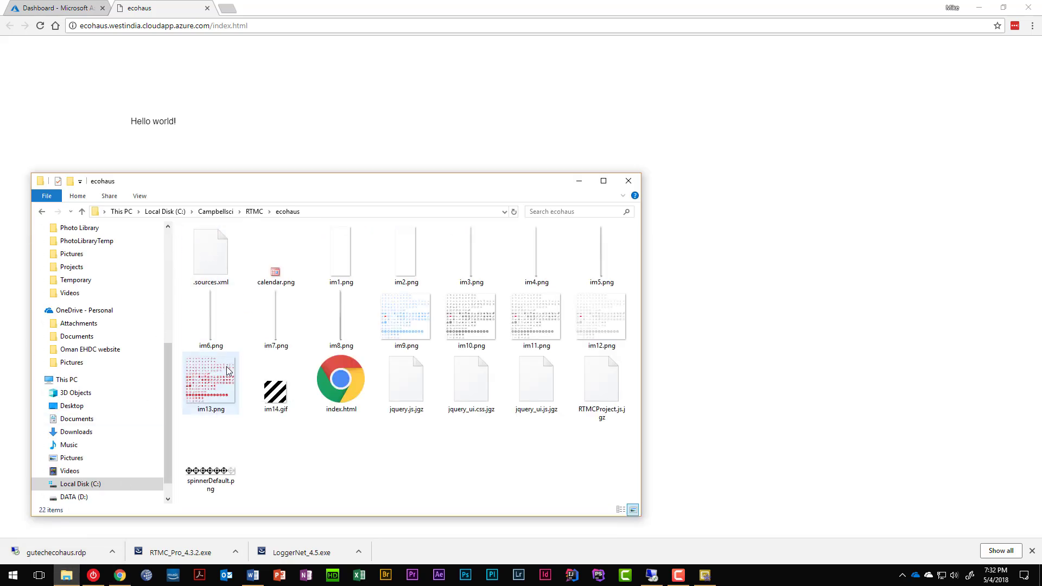
{"action": "left_click", "coordinate": [346, 381]}
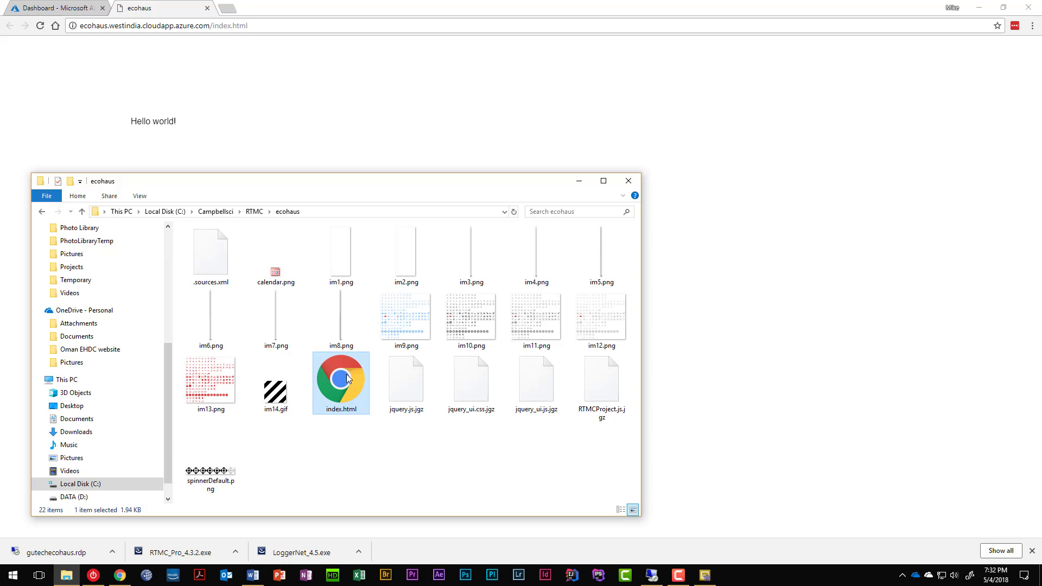
{"action": "right_click", "coordinate": [346, 373]}
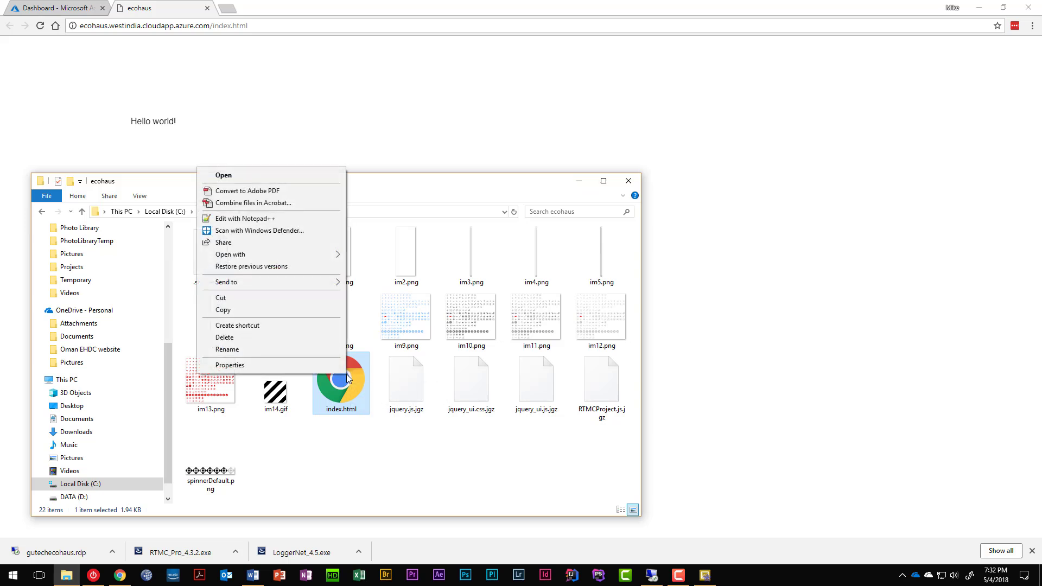
{"action": "left_click", "coordinate": [276, 219]}
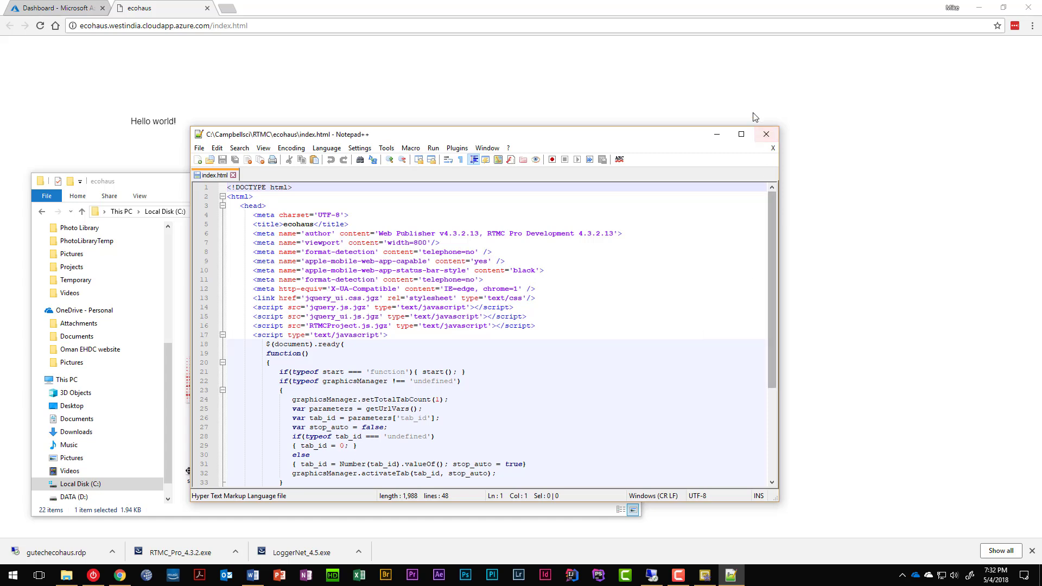
{"action": "left_click", "coordinate": [764, 135]}
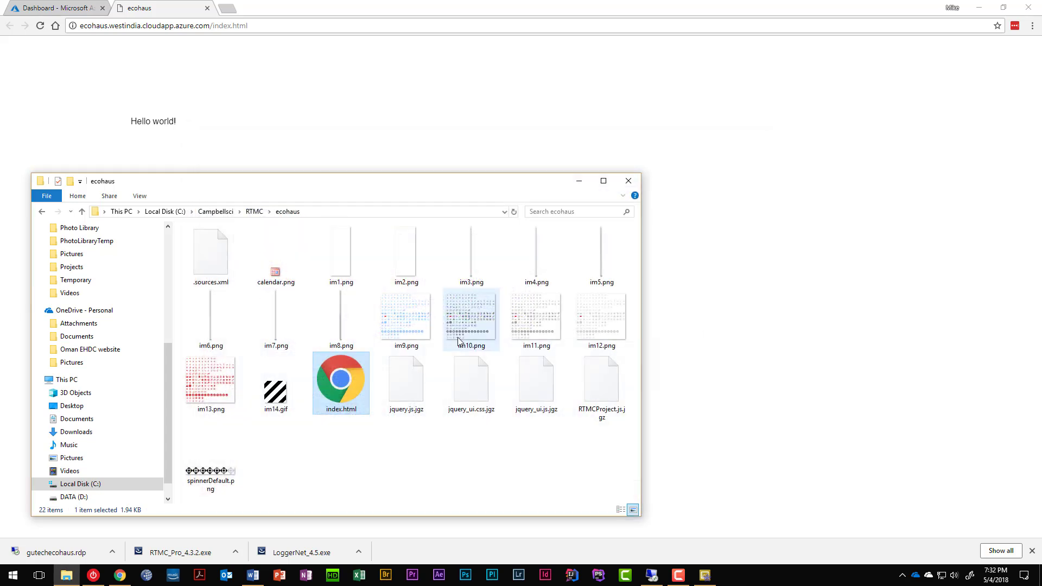
{"action": "left_click", "coordinate": [628, 182]}
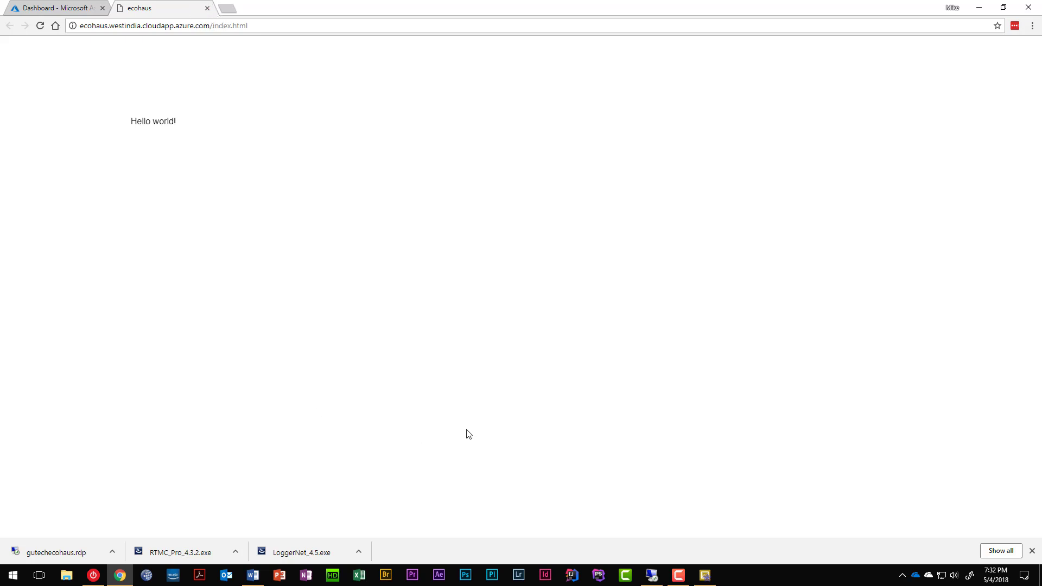
Bring the remote session up full screen and review the CSI Web Server Configuration tab.
{"action": "mouse_move", "coordinate": [659, 582]}
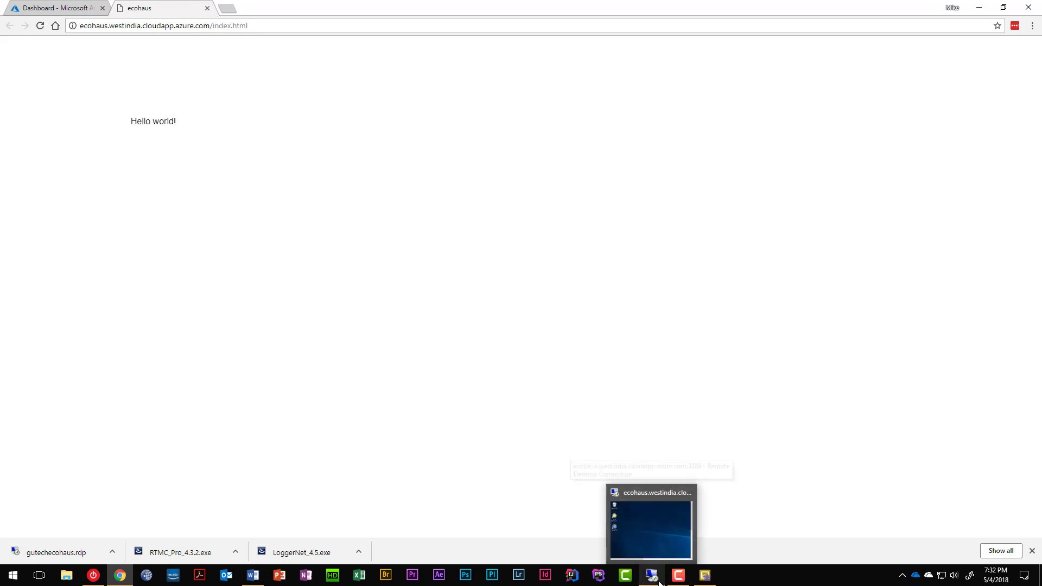
{"action": "left_click", "coordinate": [662, 523]}
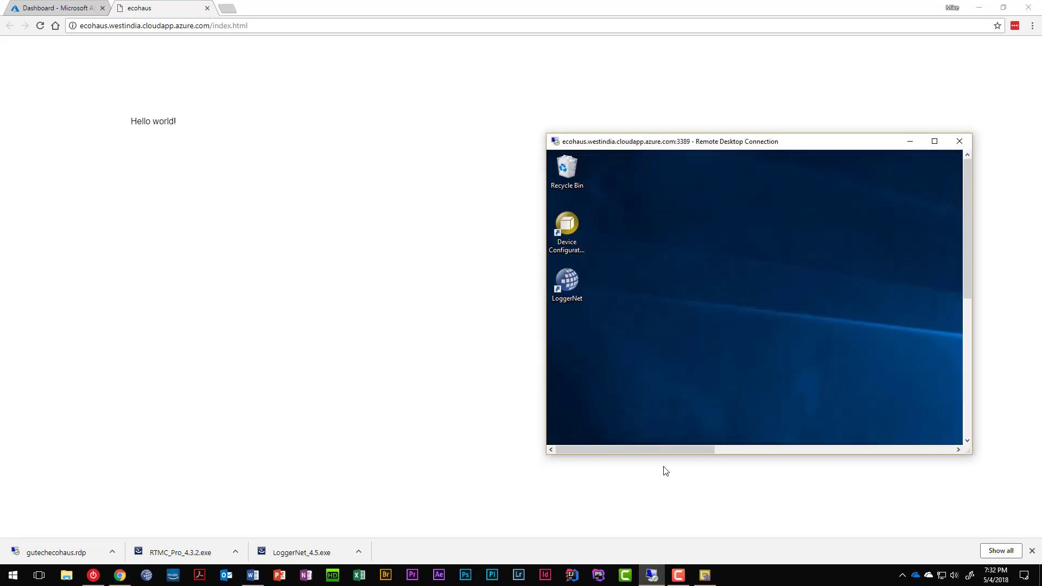
{"action": "double_click", "coordinate": [788, 142]}
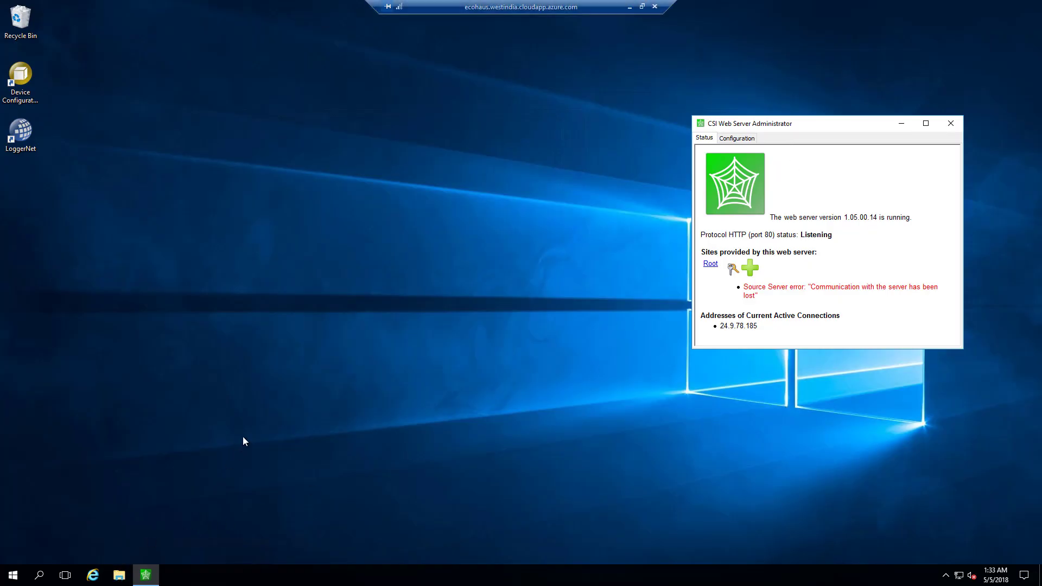
{"action": "left_click", "coordinate": [118, 577]}
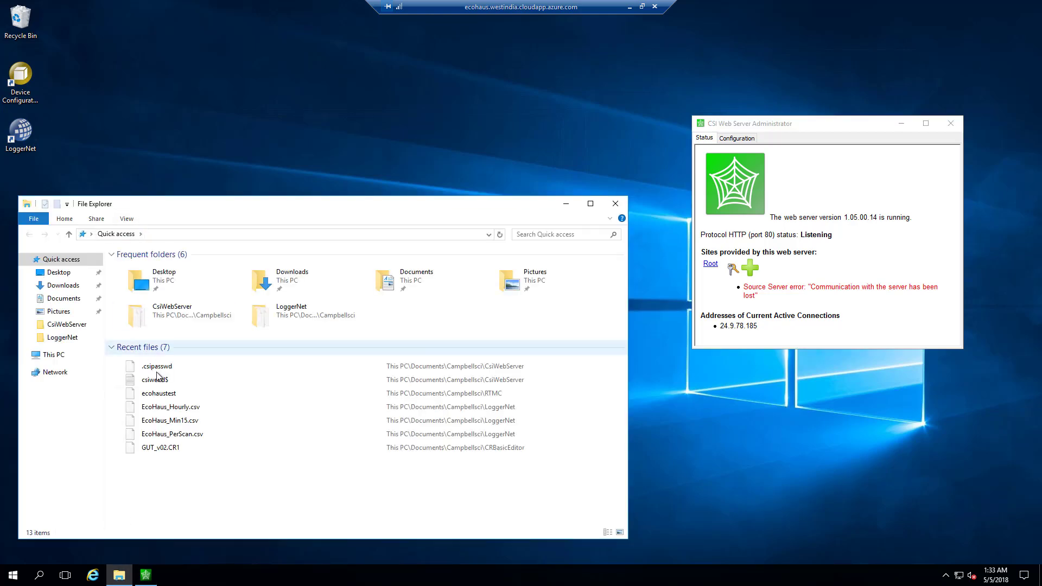
{"action": "left_click", "coordinate": [737, 139]}
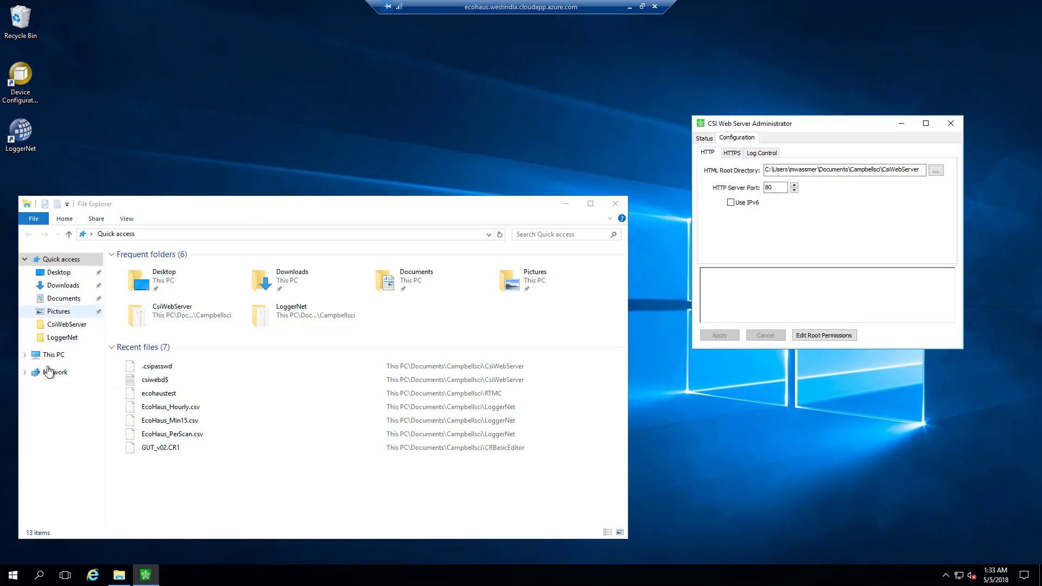
Browse to Documents > Campbellsci > CsiWebServer to confirm the published site files are there.
{"action": "left_click", "coordinate": [55, 298]}
{"action": "double_click", "coordinate": [144, 270]}
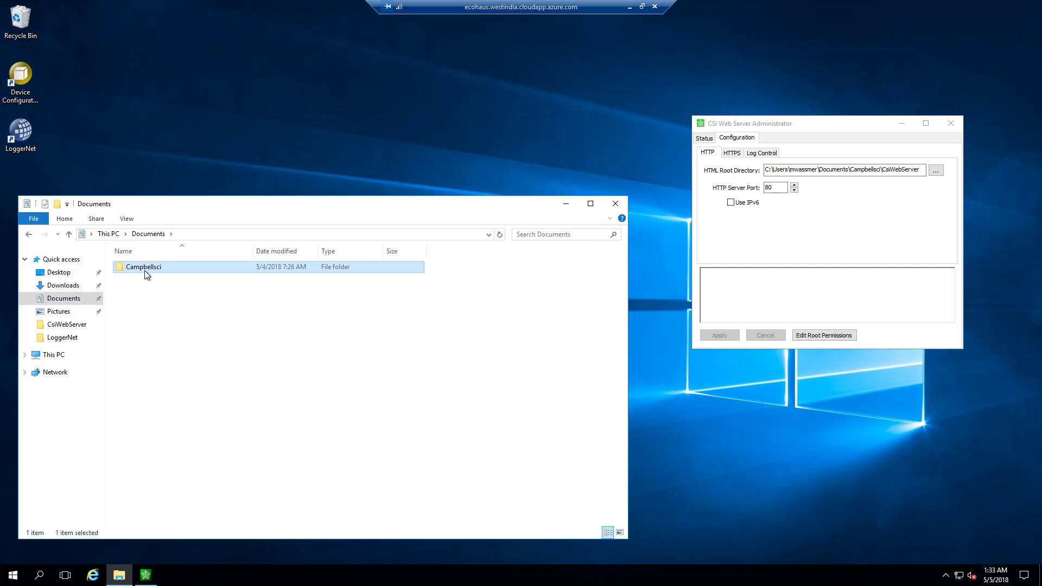
{"action": "double_click", "coordinate": [145, 290]}
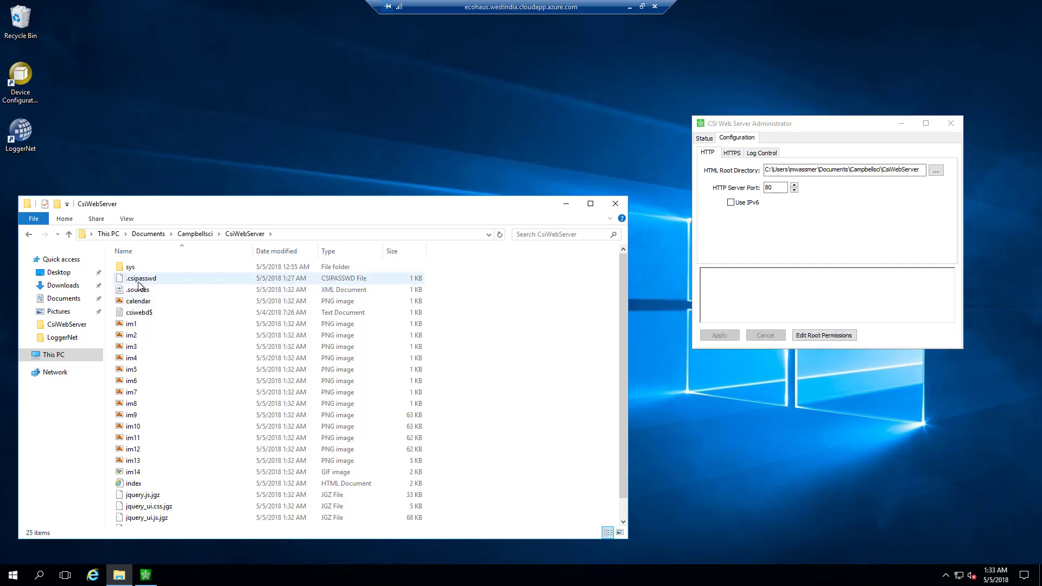
{"action": "scroll", "coordinate": [133, 396], "scroll_direction": "down", "scroll_amount": 1}
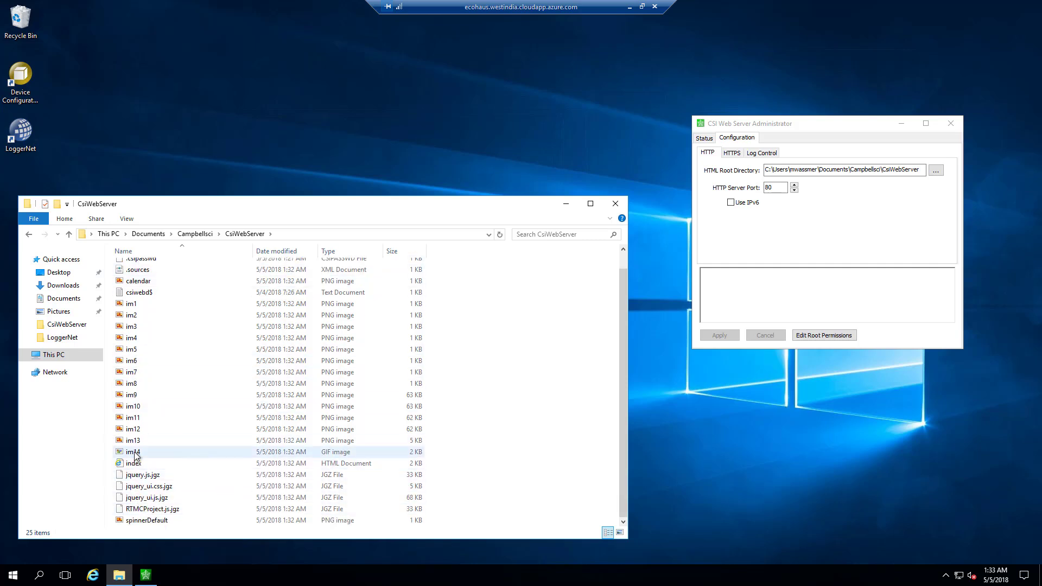
{"action": "scroll", "coordinate": [140, 478], "scroll_direction": "up", "scroll_amount": 1}
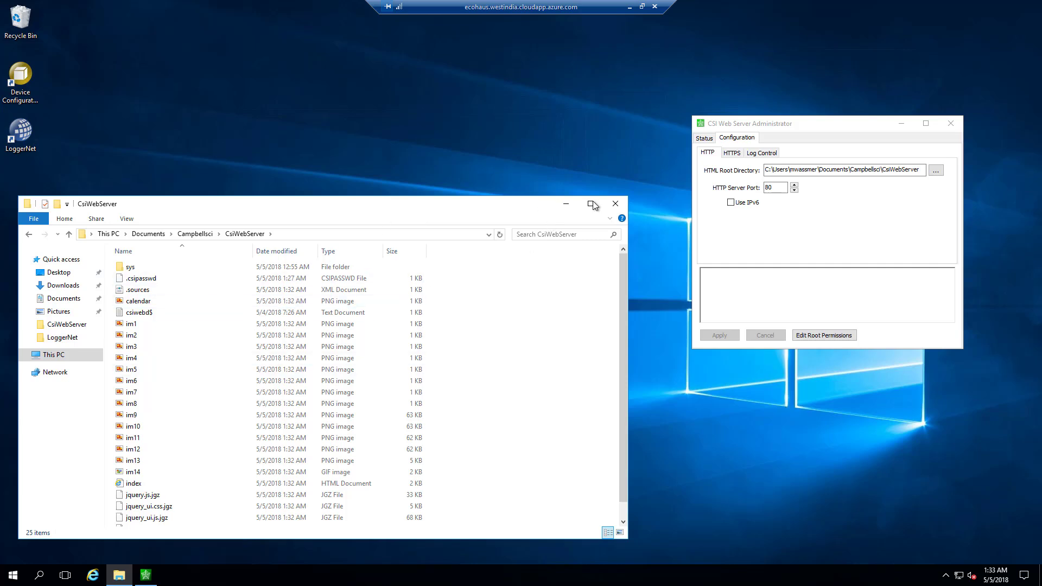
Close the remote file browser, minimize the remote session, and close the ecohaus page.
{"action": "left_click", "coordinate": [615, 204]}
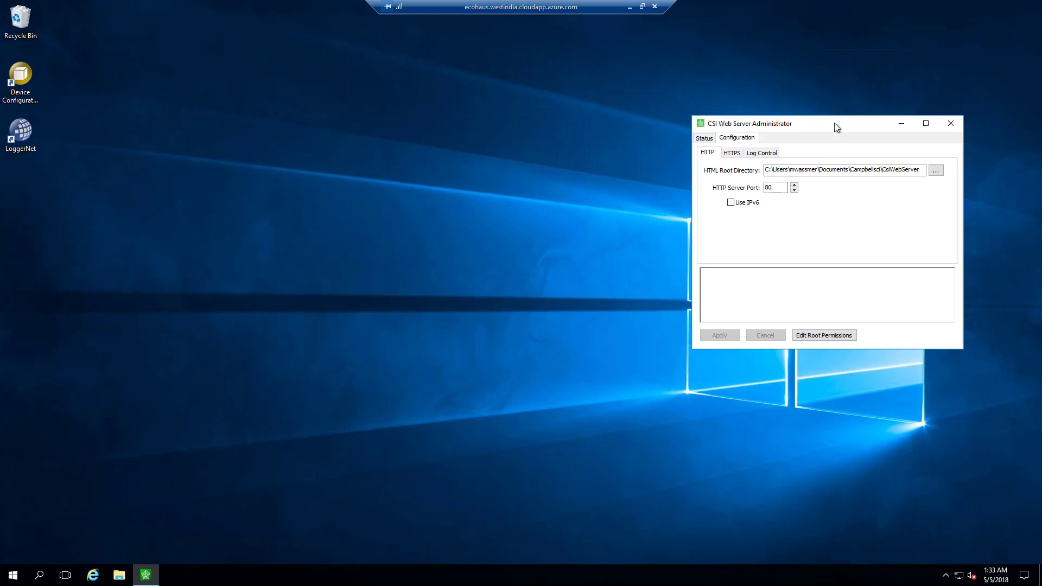
{"action": "left_click", "coordinate": [628, 8]}
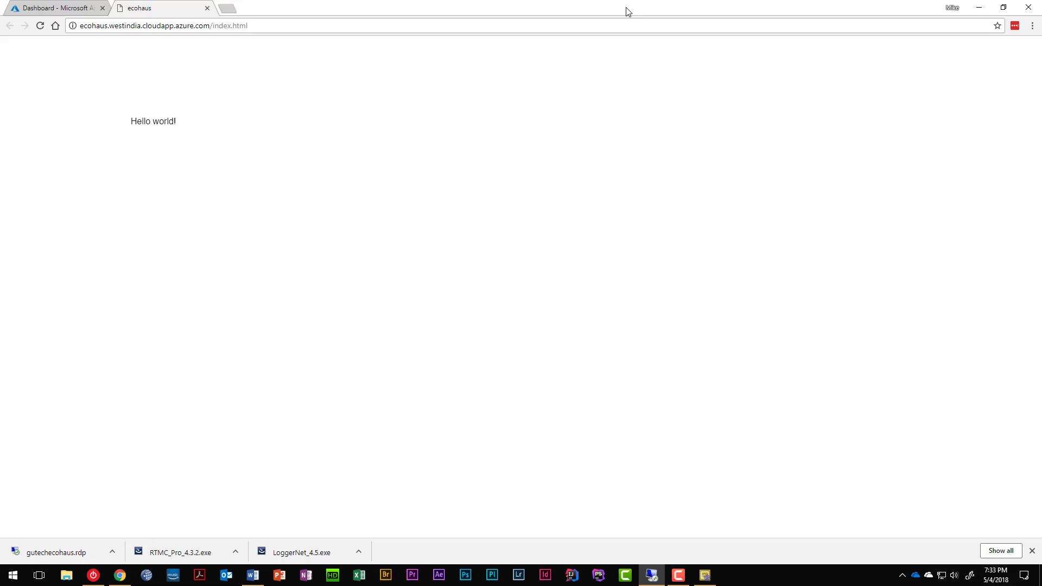
{"action": "left_click", "coordinate": [207, 8]}
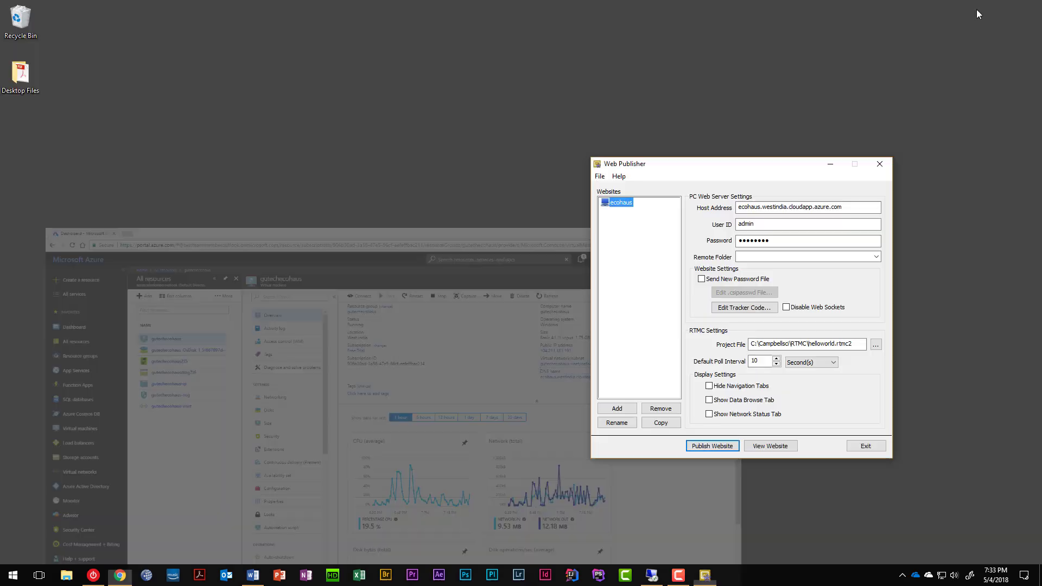
Remove the ecohaus website from Web Publisher's Websites list, confirming with Yes.
{"action": "left_click", "coordinate": [979, 8]}
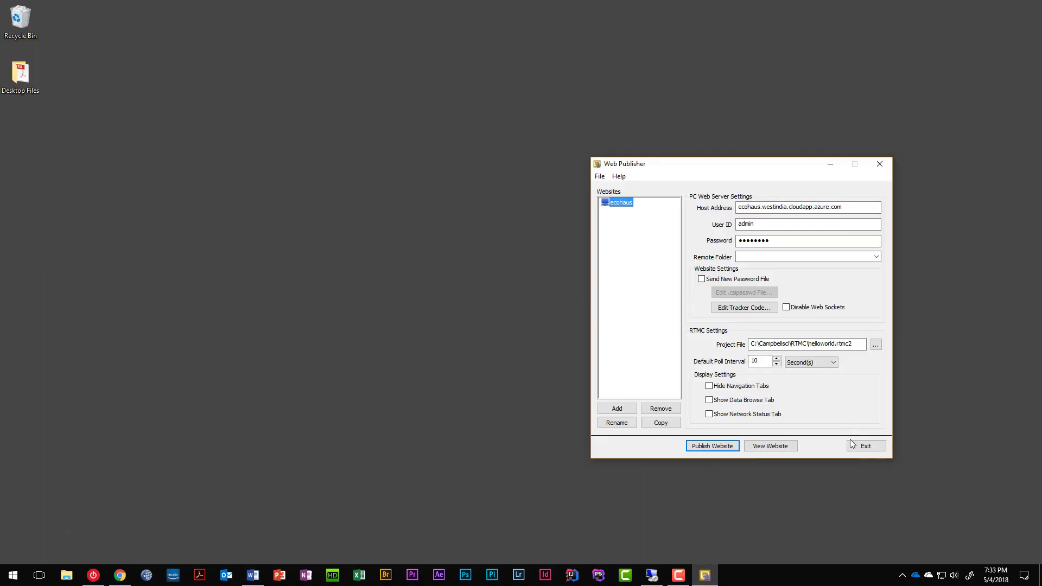
{"action": "left_click", "coordinate": [659, 409]}
{"action": "left_click", "coordinate": [702, 336]}
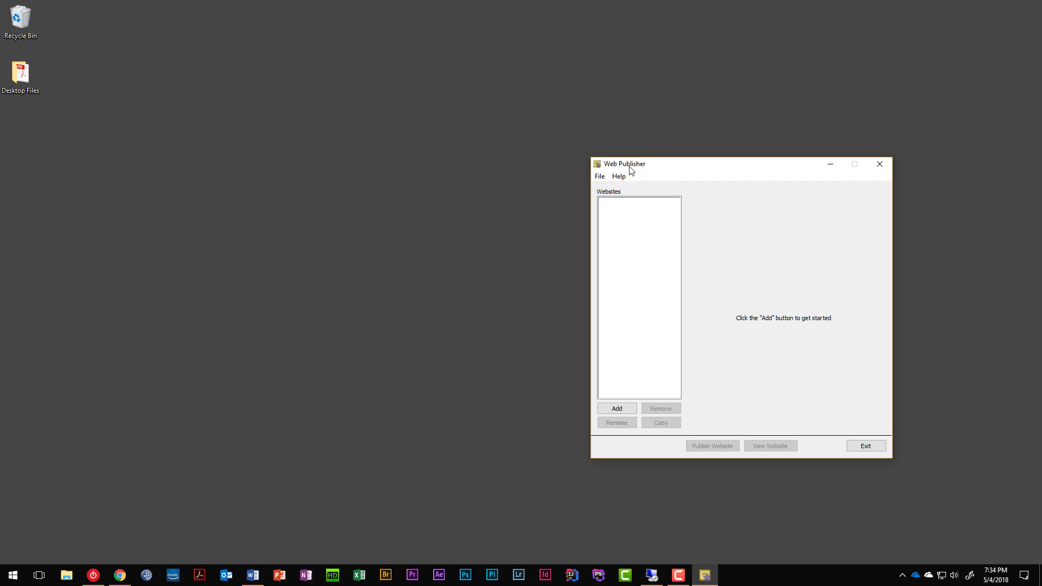
In C:\Campbellsci\RTMC, delete the ecohaus folder and helloworld.rtmc2.
{"action": "left_click", "coordinate": [65, 576]}
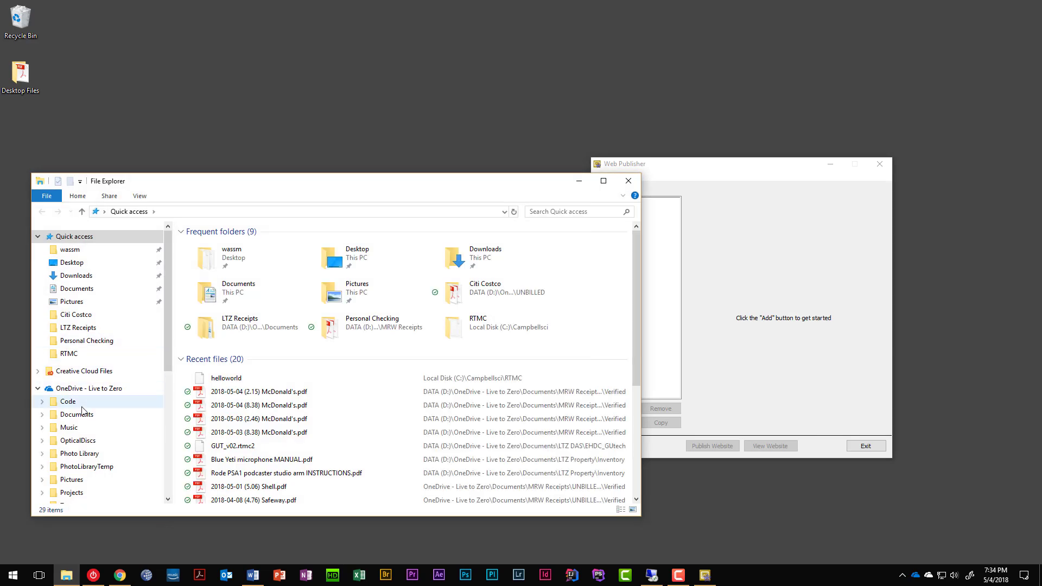
{"action": "scroll", "coordinate": [82, 446], "scroll_direction": "down", "scroll_amount": 5}
{"action": "scroll", "coordinate": [73, 475], "scroll_direction": "down", "scroll_amount": 1}
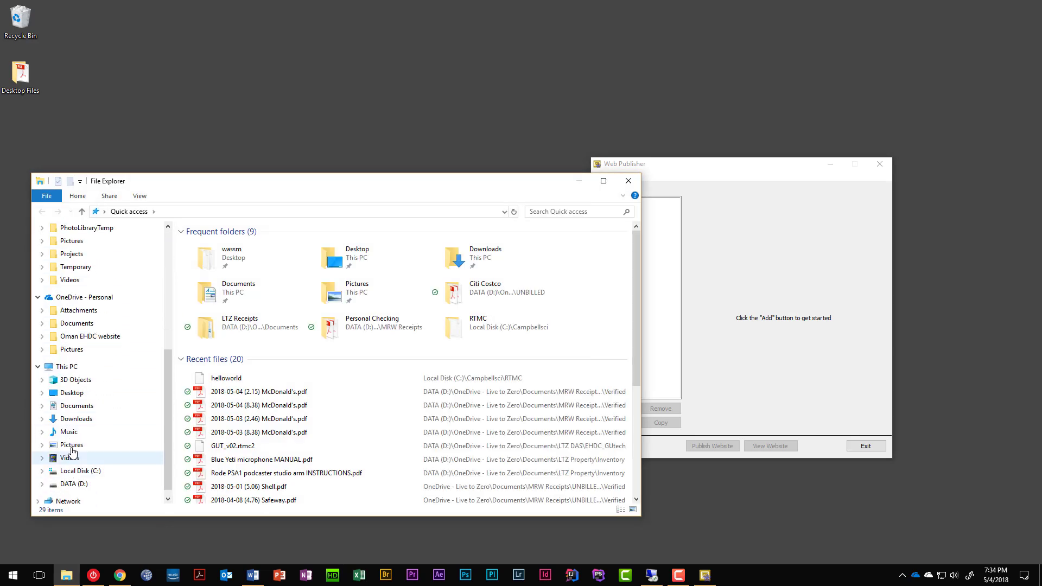
{"action": "left_click", "coordinate": [76, 406]}
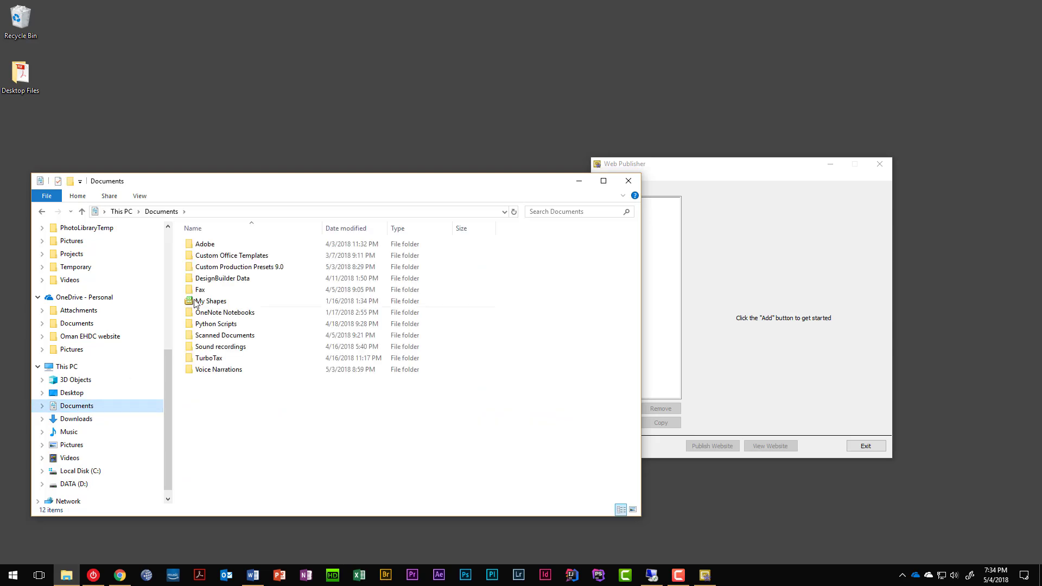
{"action": "left_click", "coordinate": [79, 471]}
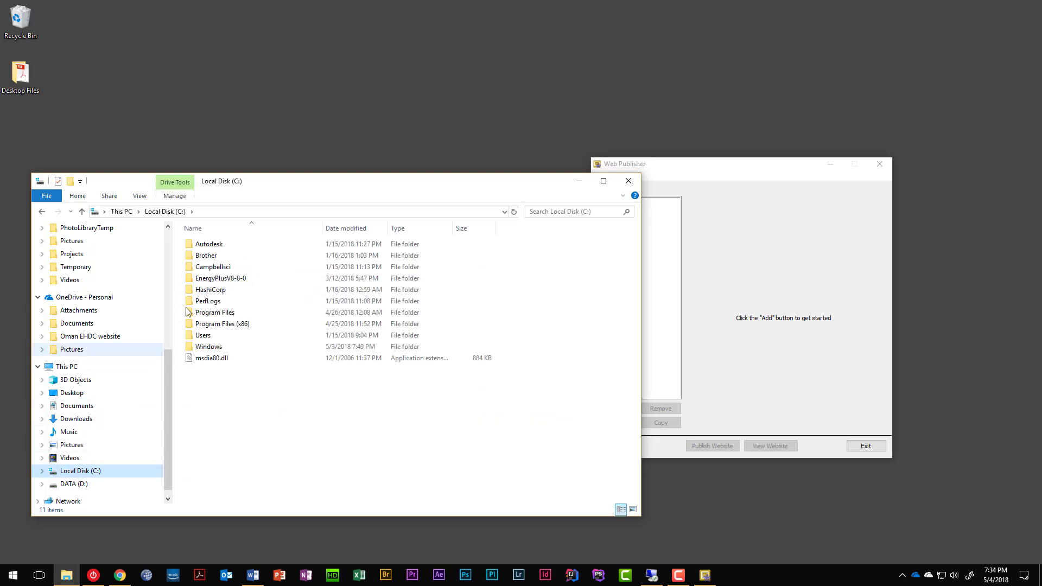
{"action": "double_click", "coordinate": [212, 267]}
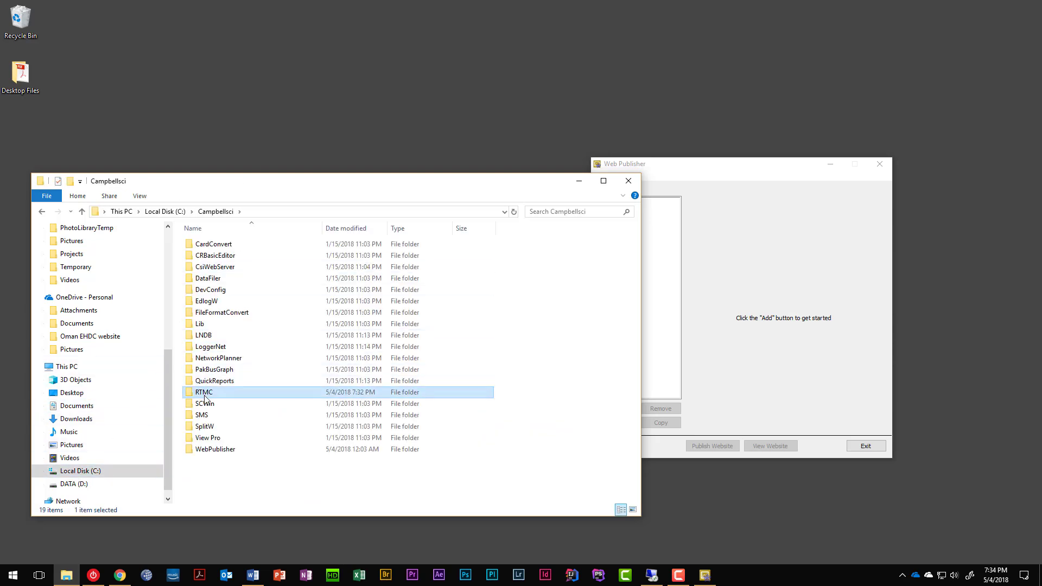
{"action": "double_click", "coordinate": [210, 391]}
{"action": "left_click", "coordinate": [212, 248]}
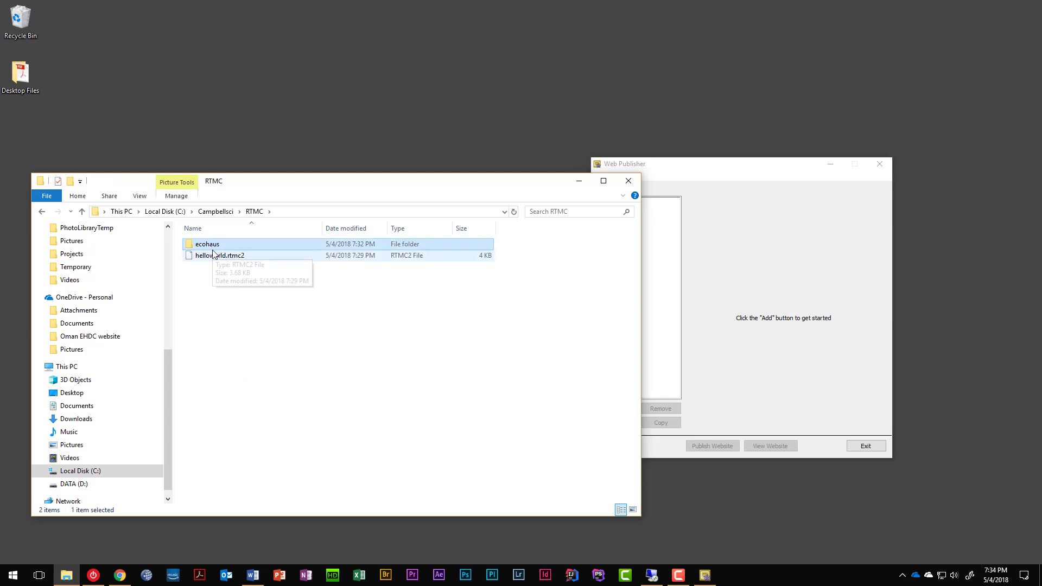
{"action": "left_click", "coordinate": [211, 256], "text": "shift"}
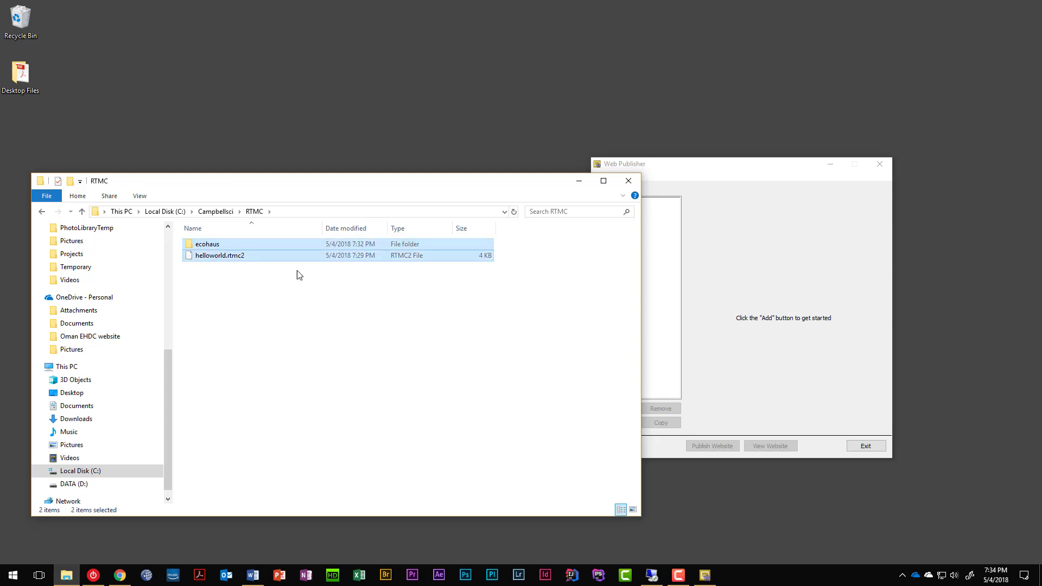
{"action": "key", "text": "Delete"}
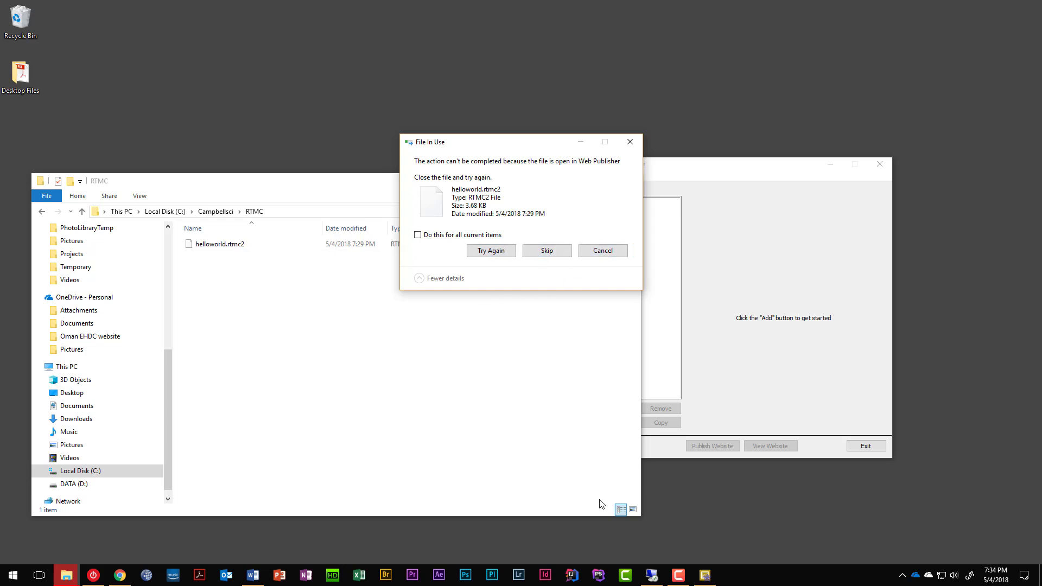
Exit Web Publisher and close RTMC Pro, then retry deleting helloworld.rtmc2.
{"action": "left_click", "coordinate": [710, 579]}
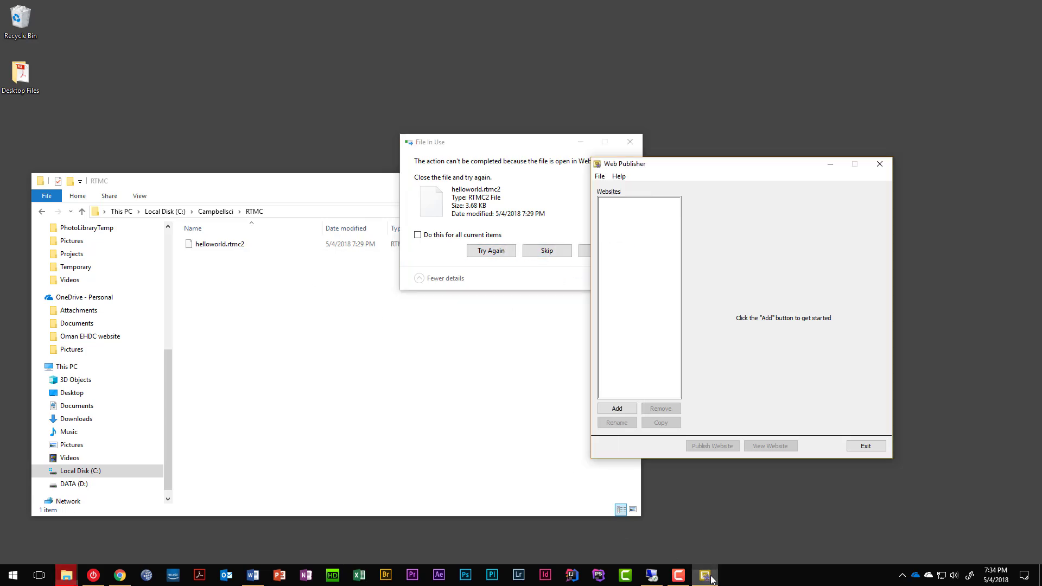
{"action": "left_click", "coordinate": [866, 446]}
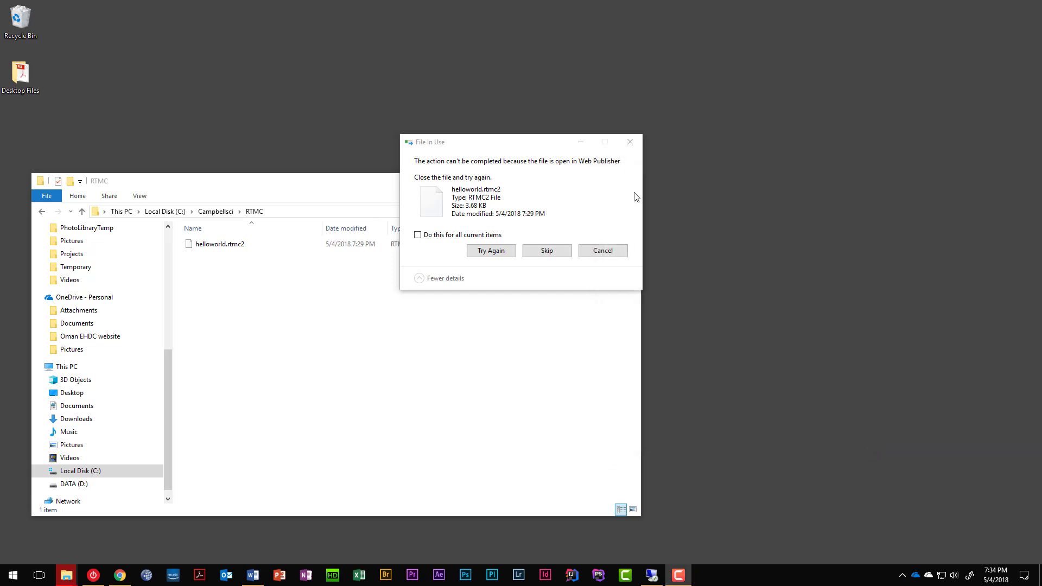
{"action": "left_click", "coordinate": [679, 575]}
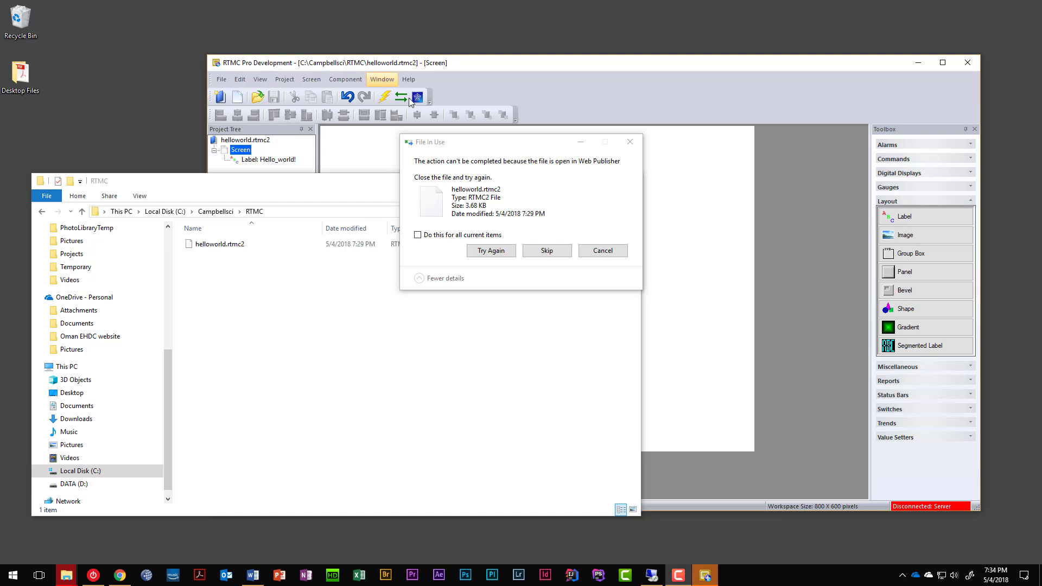
{"action": "left_click", "coordinate": [967, 63]}
{"action": "left_click", "coordinate": [494, 252]}
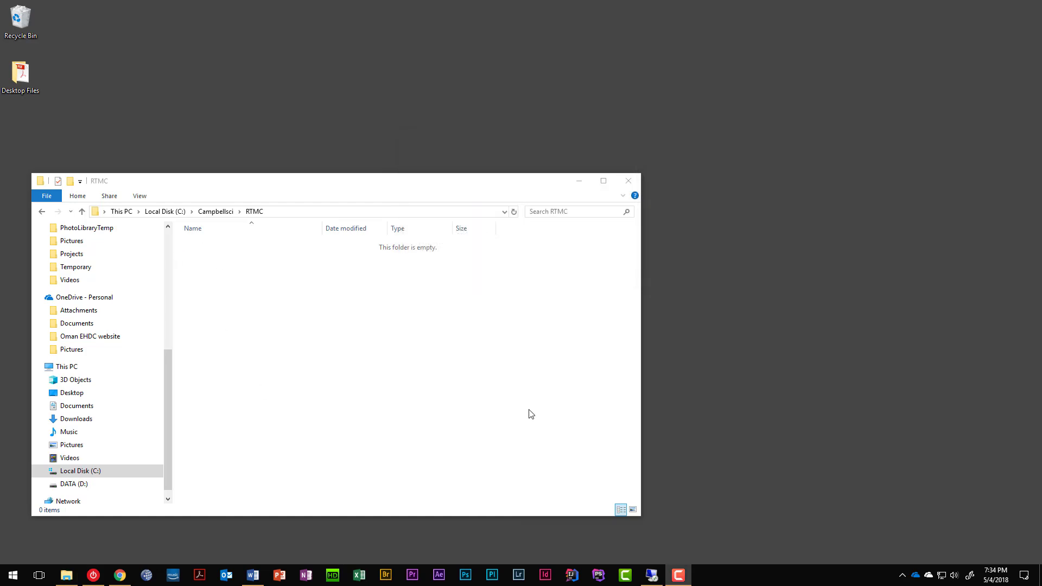
{"action": "left_click", "coordinate": [753, 449]}
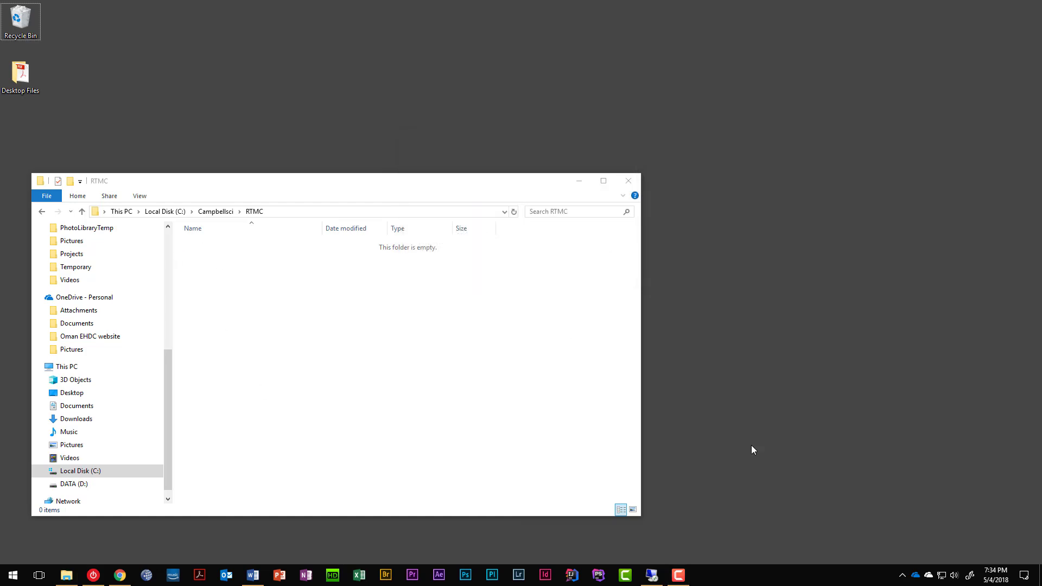
On the remote server, show the web server's Status tab and open the CsiWebServer folder.
{"action": "left_click", "coordinate": [652, 575]}
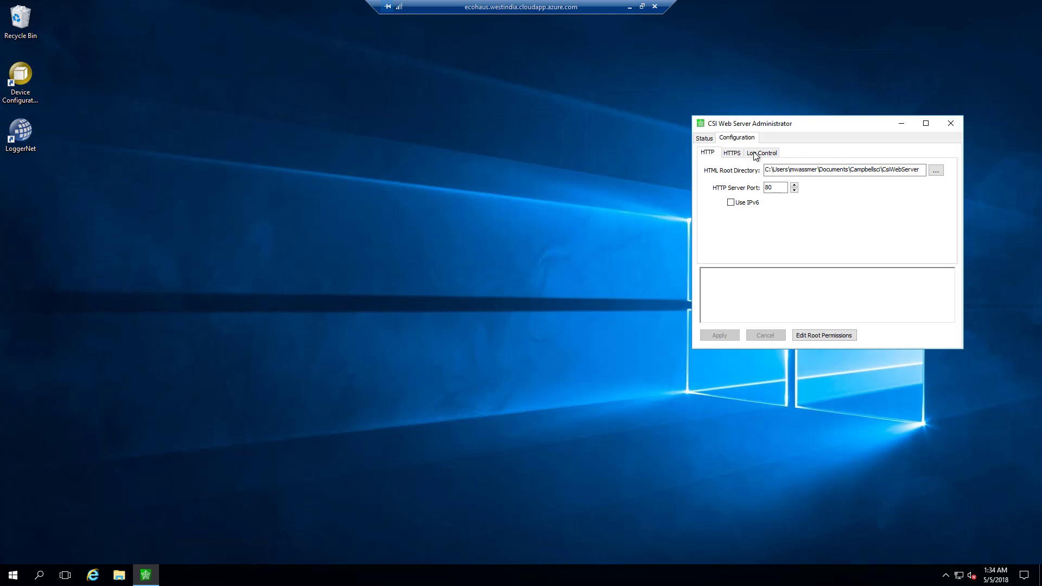
{"action": "left_click", "coordinate": [705, 139]}
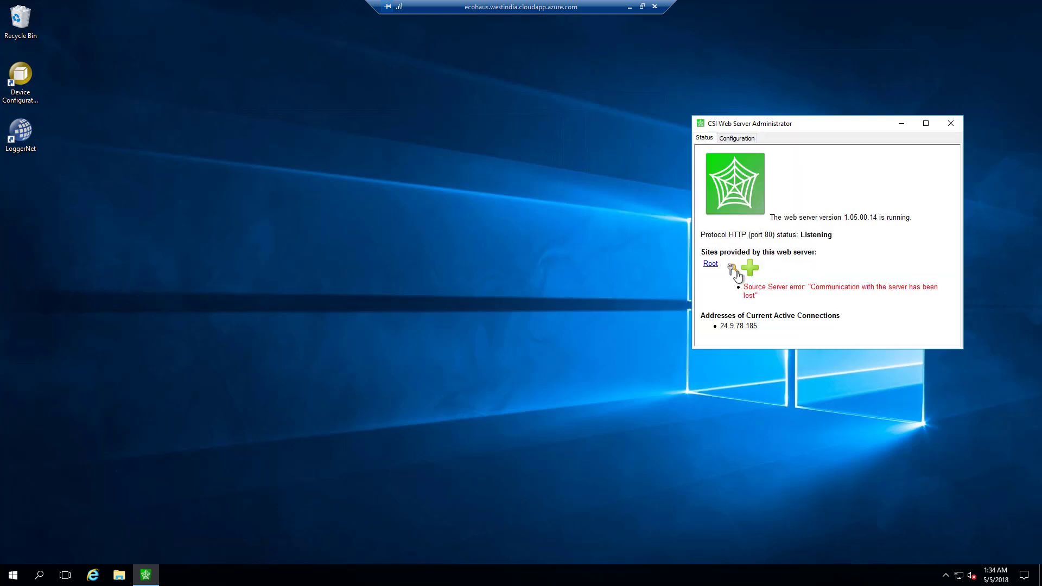
{"action": "left_click", "coordinate": [120, 576]}
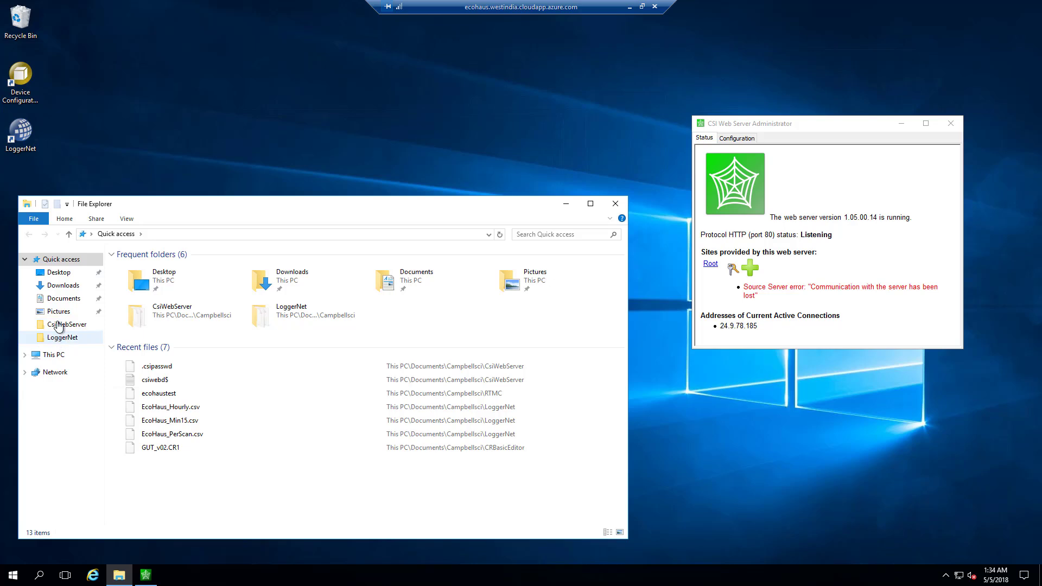
{"action": "left_click", "coordinate": [58, 325]}
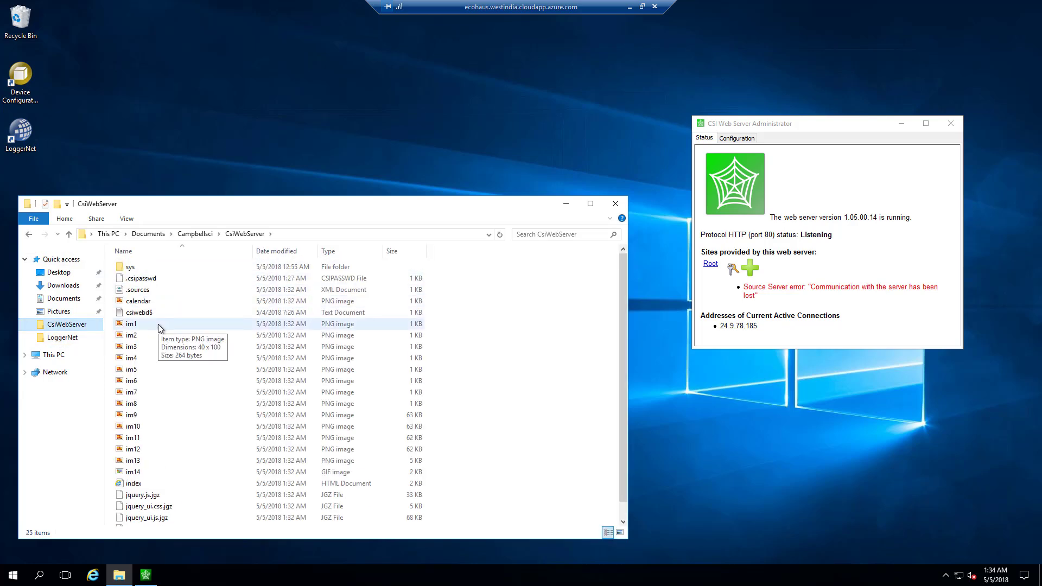
Switch the CsiWebServer file list to details layout and enlarge the window to show all files.
{"action": "left_click", "coordinate": [138, 292]}
{"action": "left_click", "coordinate": [138, 301], "text": "ctrl"}
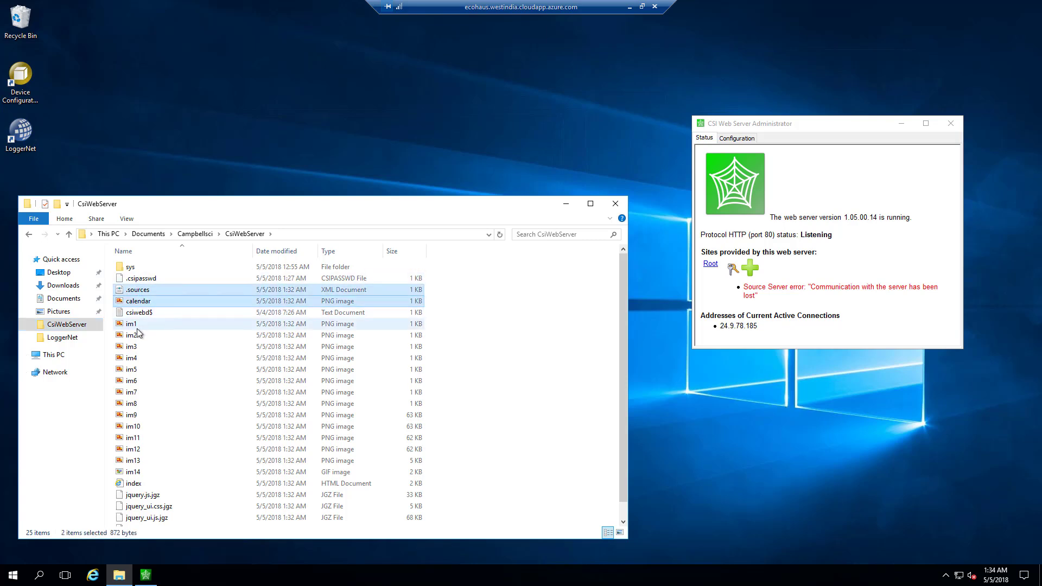
{"action": "left_click", "coordinate": [136, 325], "text": "ctrl"}
{"action": "scroll", "coordinate": [135, 482], "scroll_direction": "down", "scroll_amount": 2}
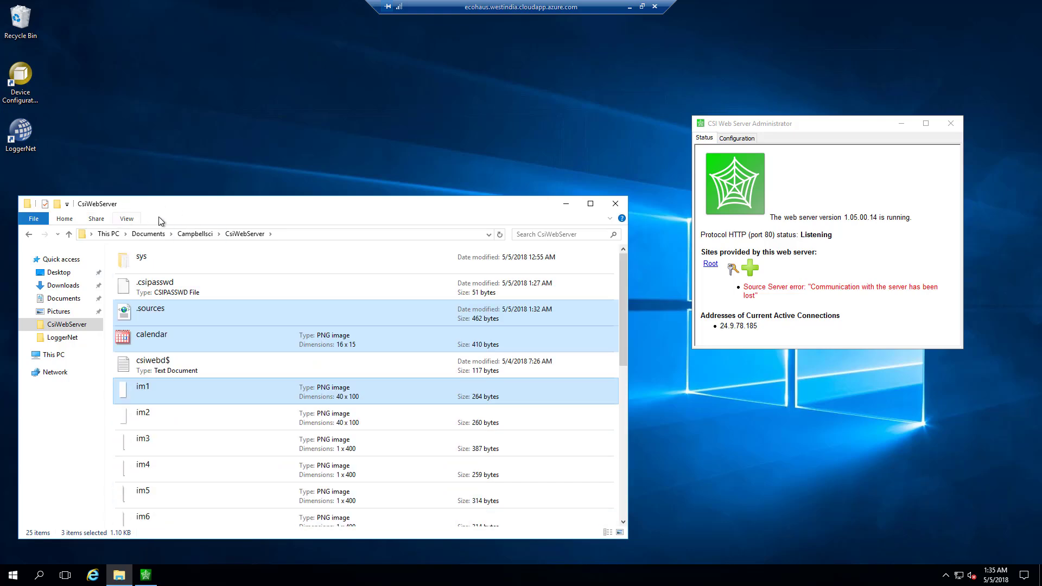
{"action": "left_click", "coordinate": [127, 219]}
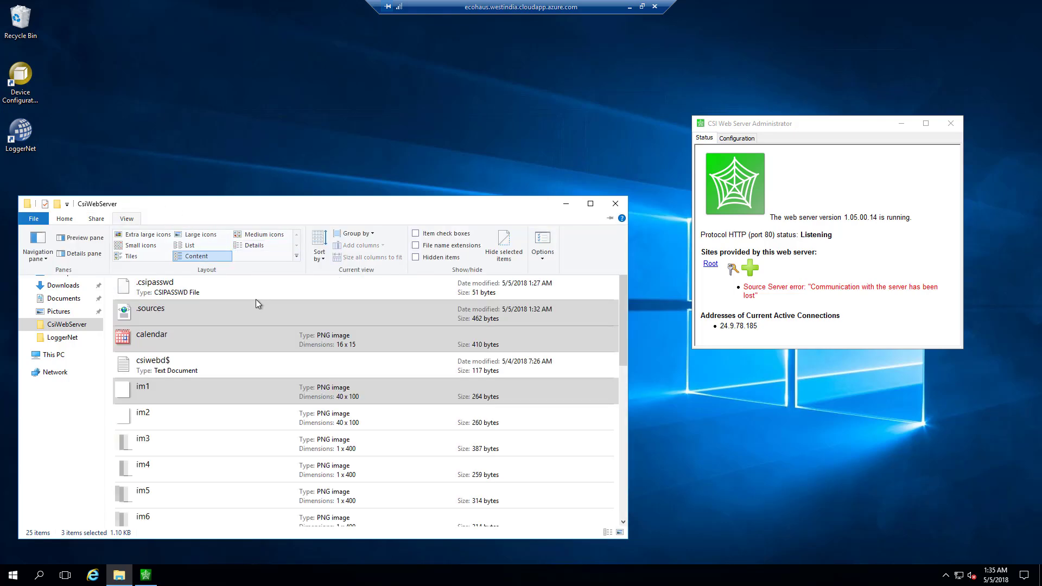
{"action": "left_click", "coordinate": [245, 247]}
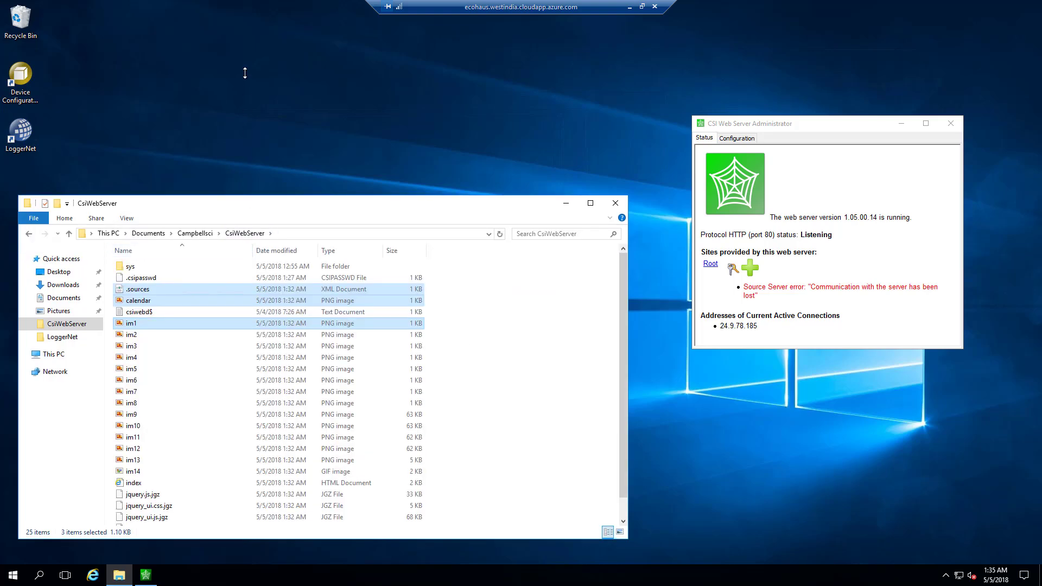
{"action": "left_click_drag", "start_coordinate": [245, 196], "coordinate": [245, 73]}
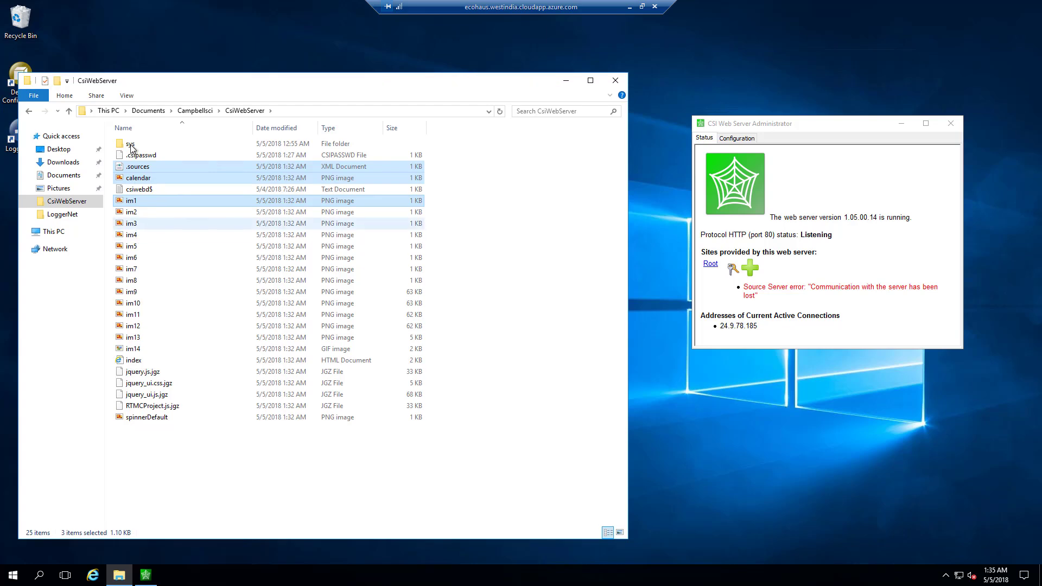
Delete all 22 site files from CsiWebServer except sys, .csipasswd and csiwebd$.
{"action": "left_click", "coordinate": [131, 146]}
{"action": "key", "text": "ctrl+a"}
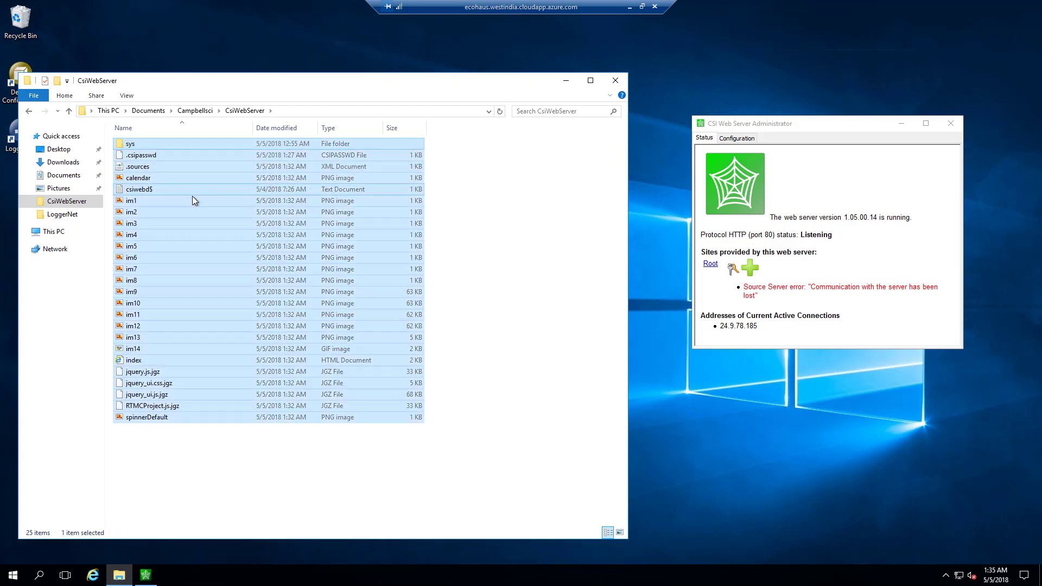
{"action": "left_click", "coordinate": [131, 146], "text": "ctrl"}
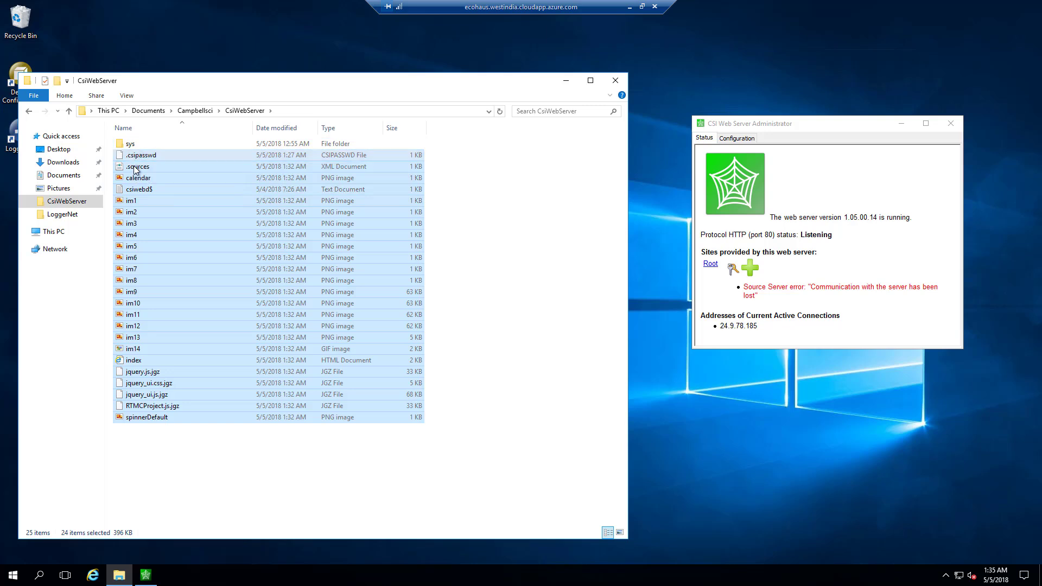
{"action": "left_click", "coordinate": [134, 158], "text": "ctrl"}
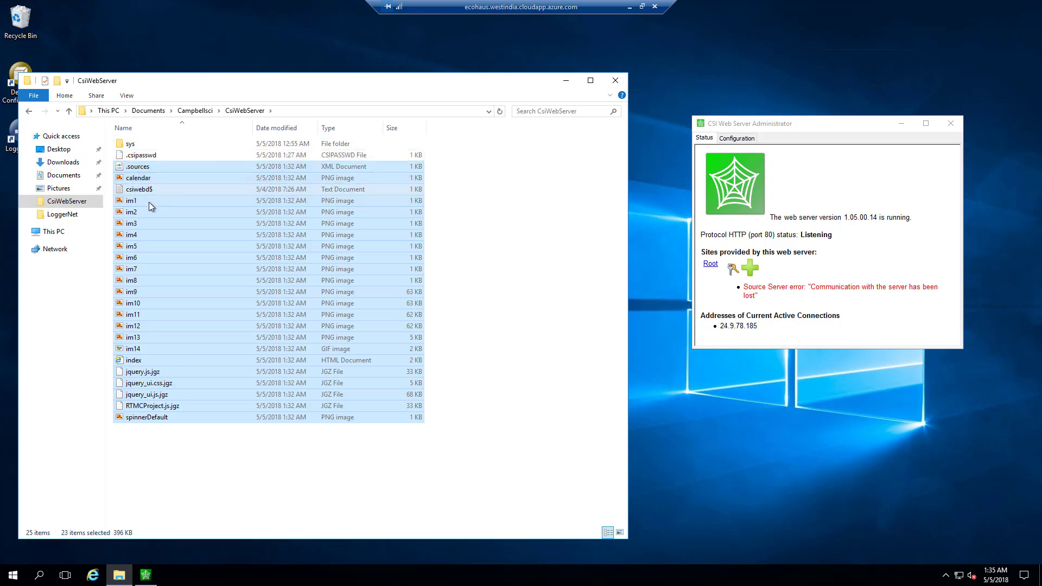
{"action": "left_click", "coordinate": [142, 190], "text": "ctrl"}
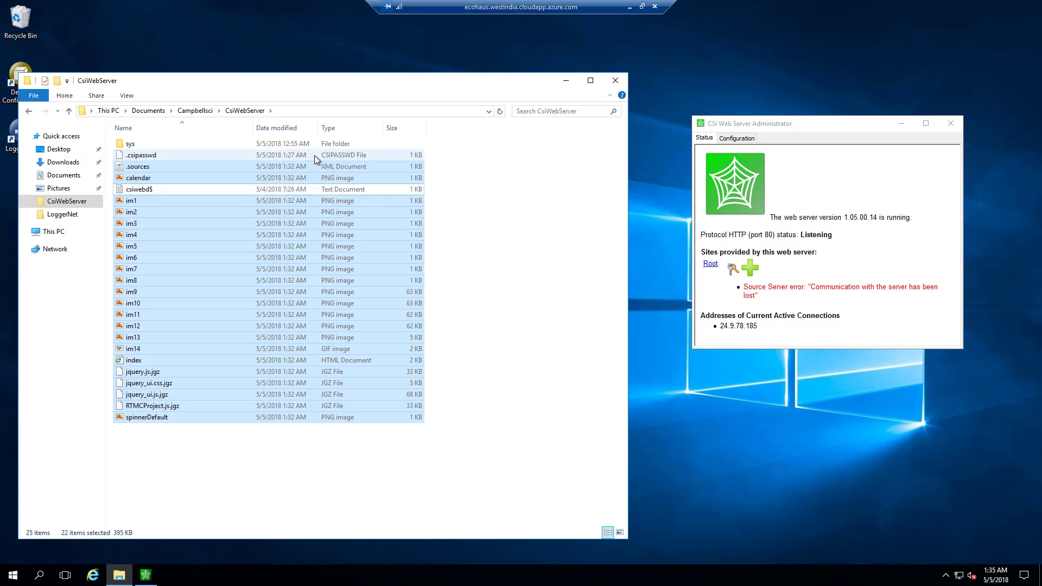
{"action": "key", "text": "Delete"}
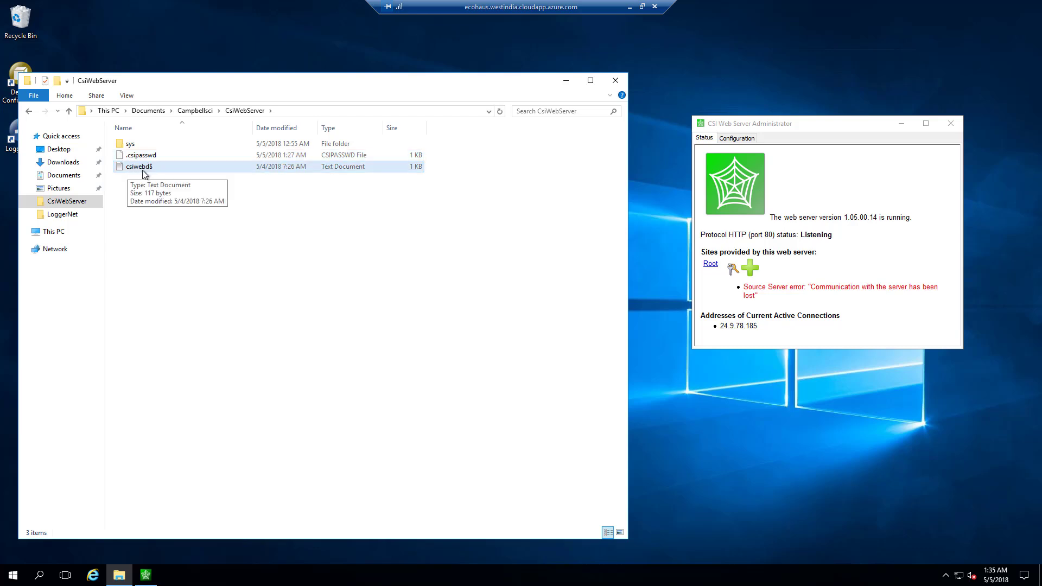
Read the csiwebd$ server log in Notepad, then close it and the folder window.
{"action": "left_click", "coordinate": [131, 169]}
{"action": "double_click", "coordinate": [130, 169]}
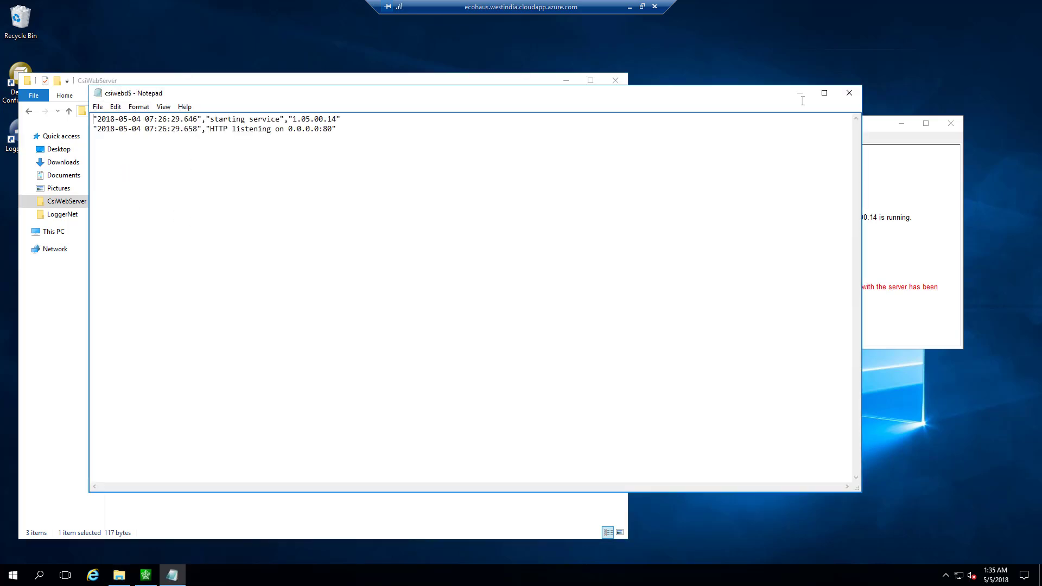
{"action": "left_click", "coordinate": [849, 103]}
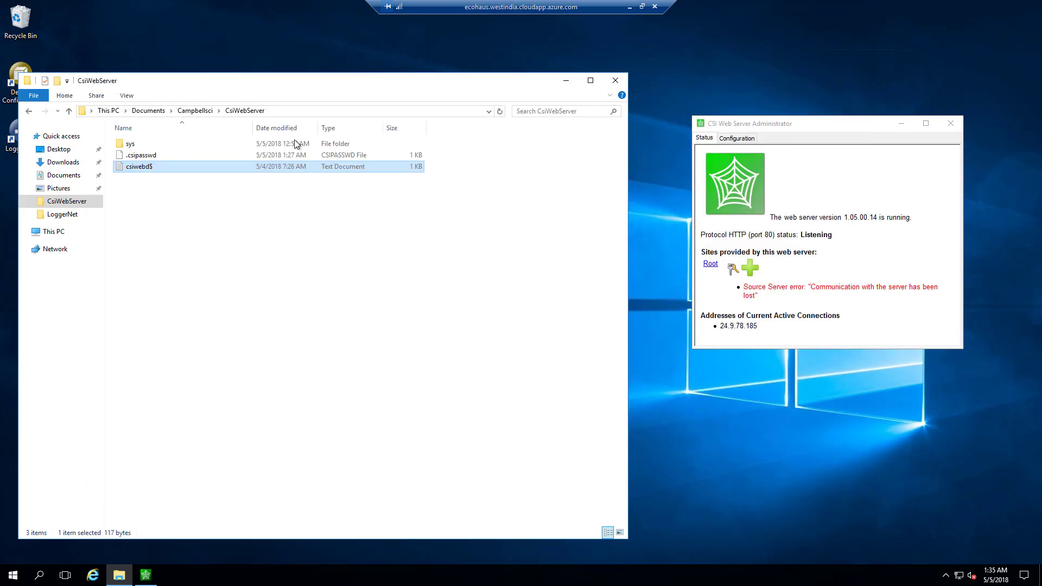
{"action": "left_click", "coordinate": [616, 82]}
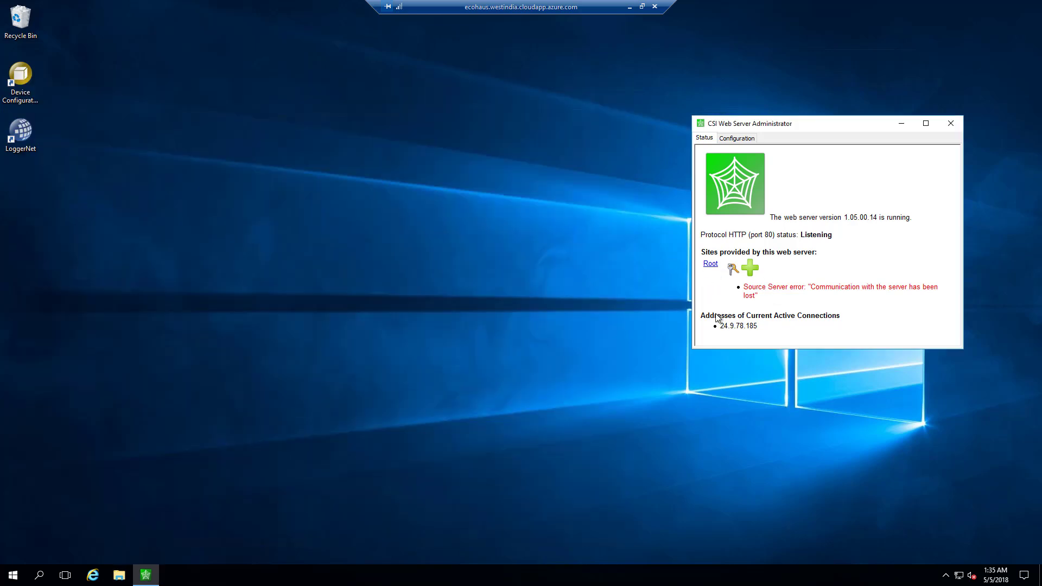
Minimize the remote session and start a new Chrome tab.
{"action": "left_click", "coordinate": [630, 7]}
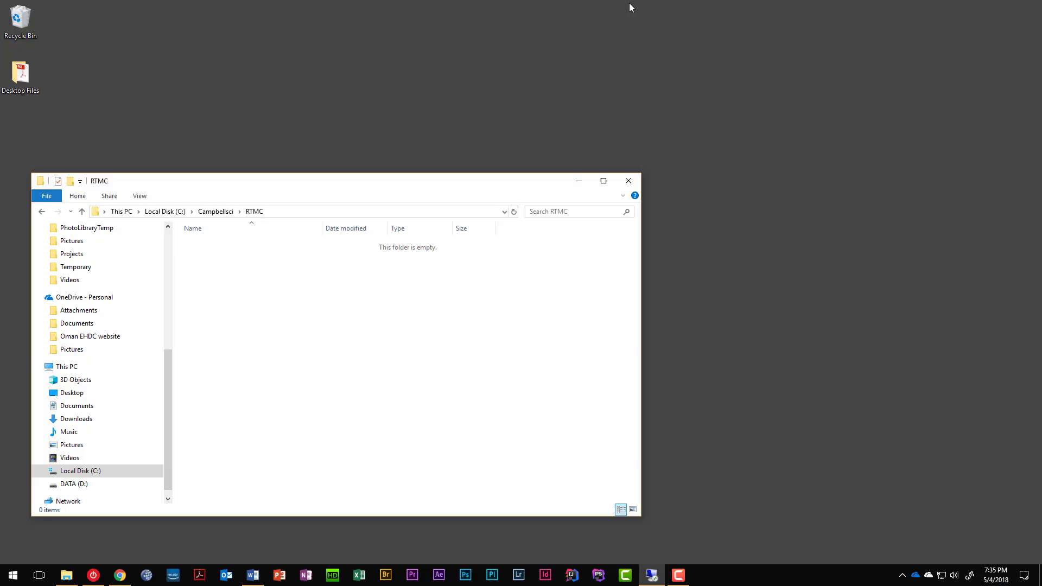
{"action": "left_click", "coordinate": [120, 574]}
{"action": "left_click", "coordinate": [123, 7]}
Load ecohaus.westindia.cloudapp.azure.com to check that the site now returns 404 Not Found.
{"action": "type", "text": "ecohouse.trc.gov.om"}
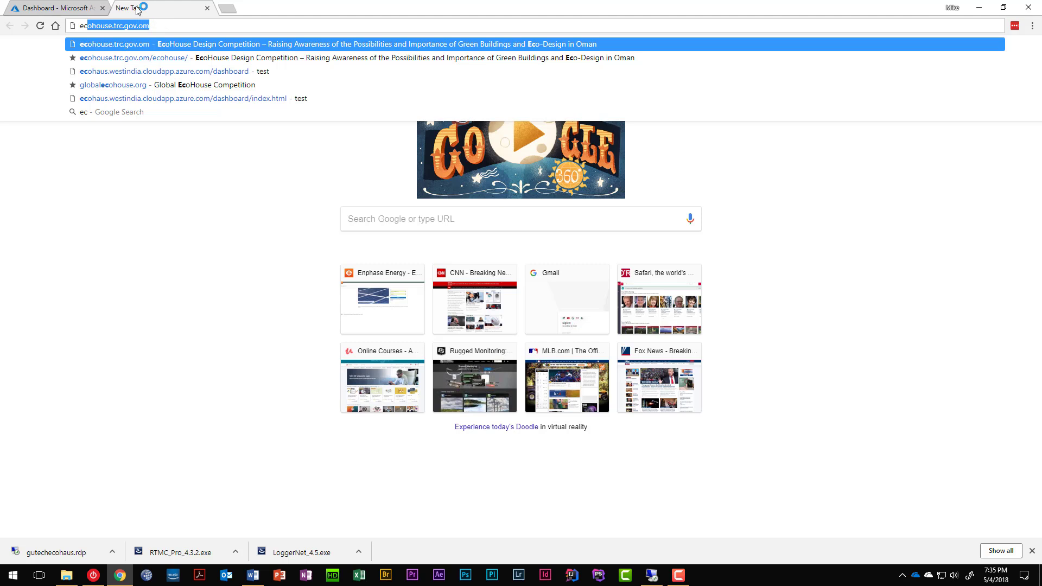
{"action": "key", "text": "Home"}
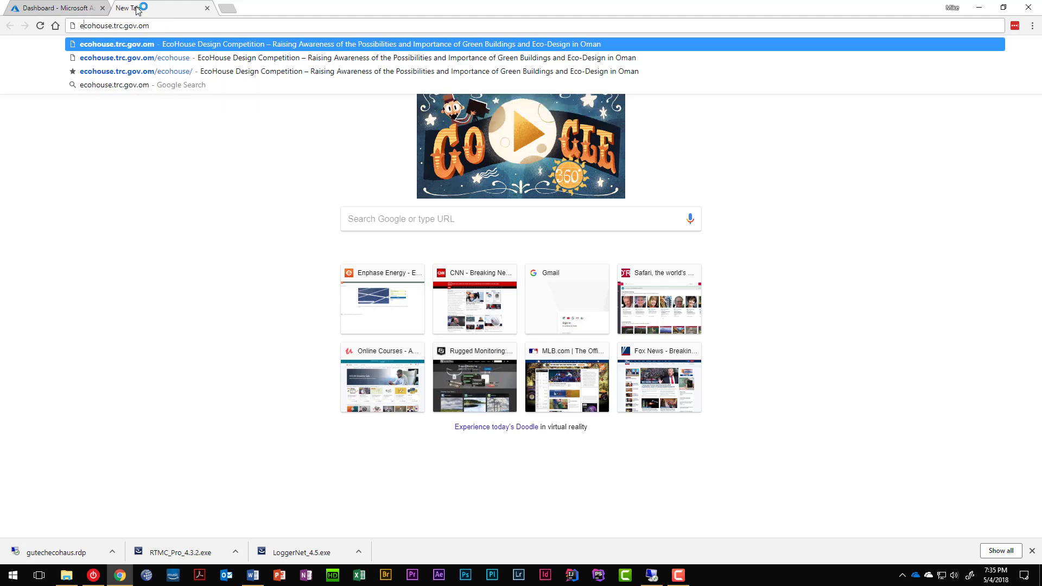
{"action": "key", "text": "shift+End"}
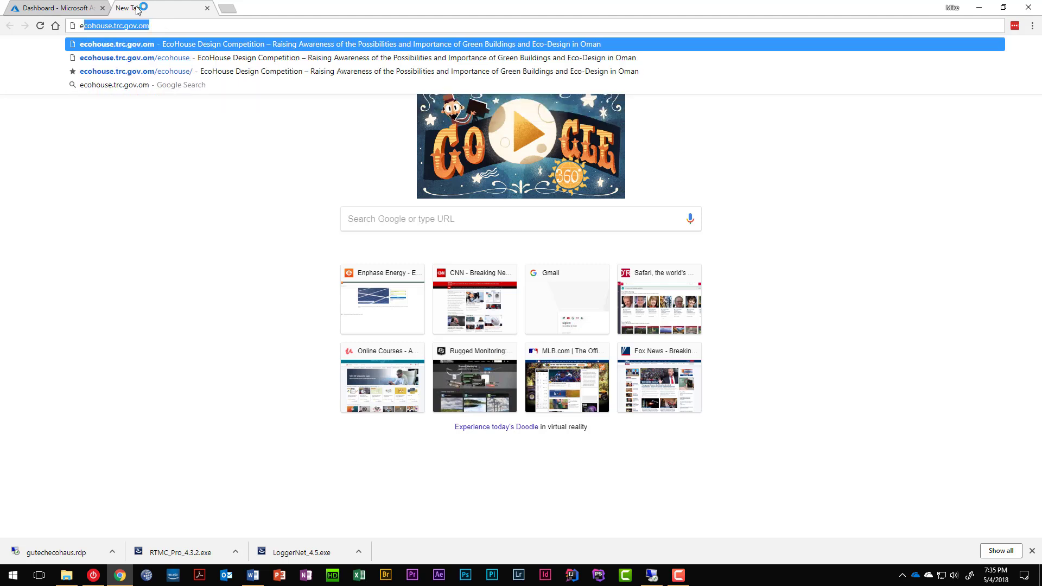
{"action": "type", "text": "oc"}
{"action": "key", "text": "BackSpace"}
{"action": "key", "text": "BackSpace"}
{"action": "type", "text": "o"}
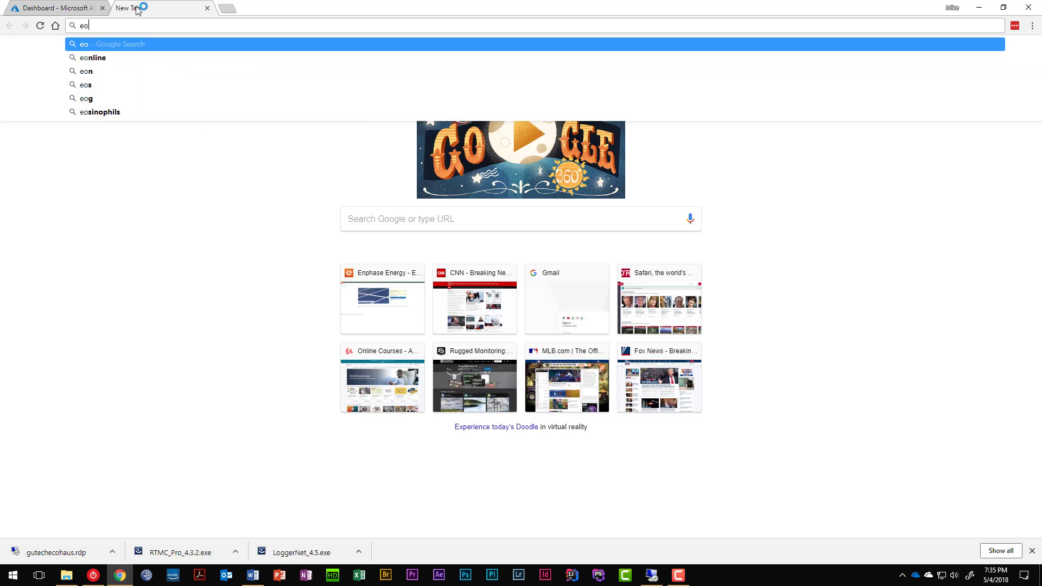
{"action": "key", "text": "BackSpace"}
{"action": "type", "text": "cohau"}
{"action": "key", "text": "End"}
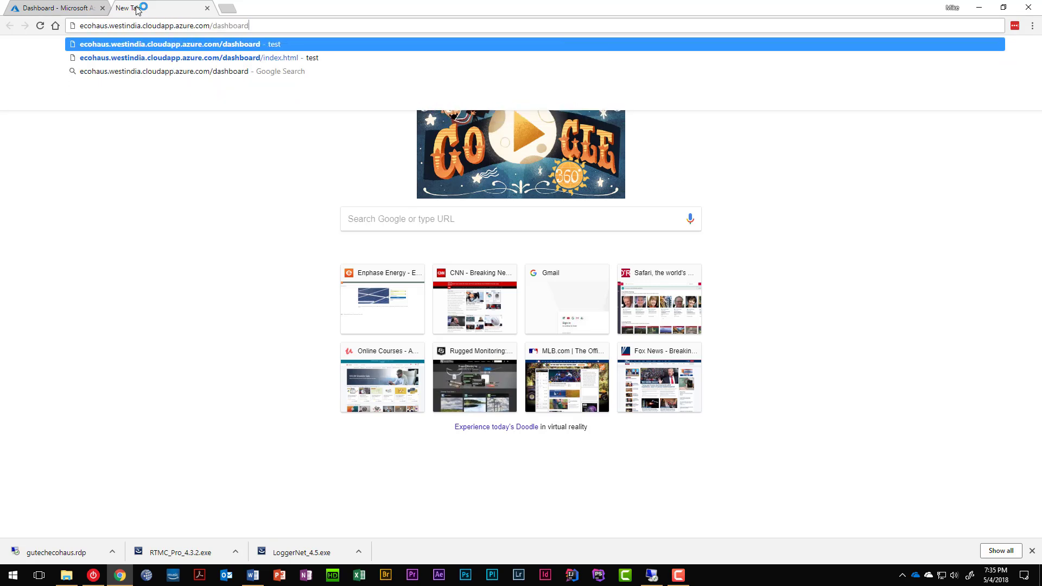
{"action": "key", "text": "Down"}
{"action": "key", "text": "ctrl+shift+Left"}
{"action": "key", "text": "ctrl+BackSpace"}
{"action": "key", "text": "ctrl+BackSpace"}
{"action": "key", "text": "ctrl+BackSpace"}
{"action": "key", "text": "Return"}
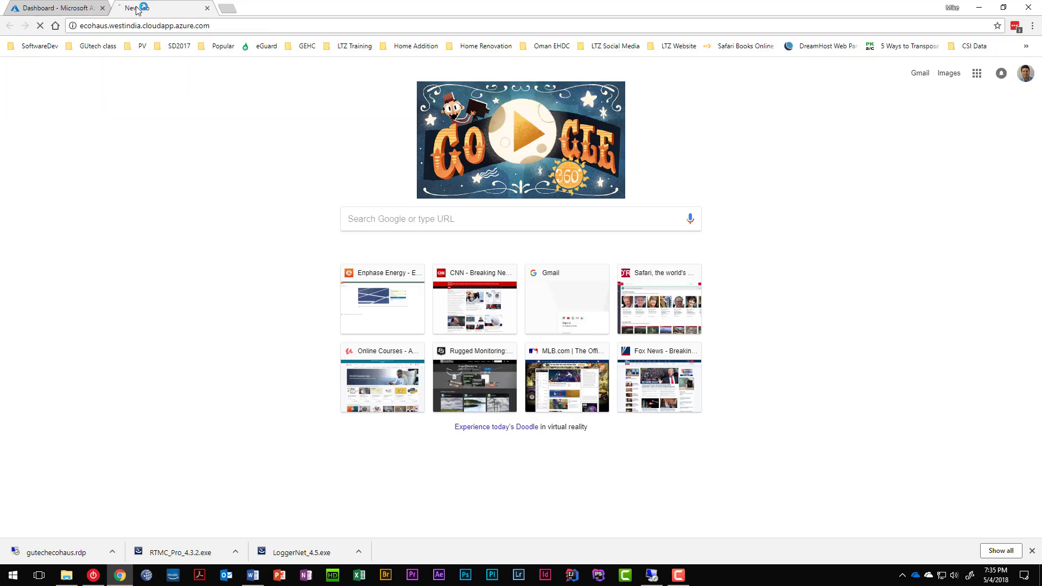